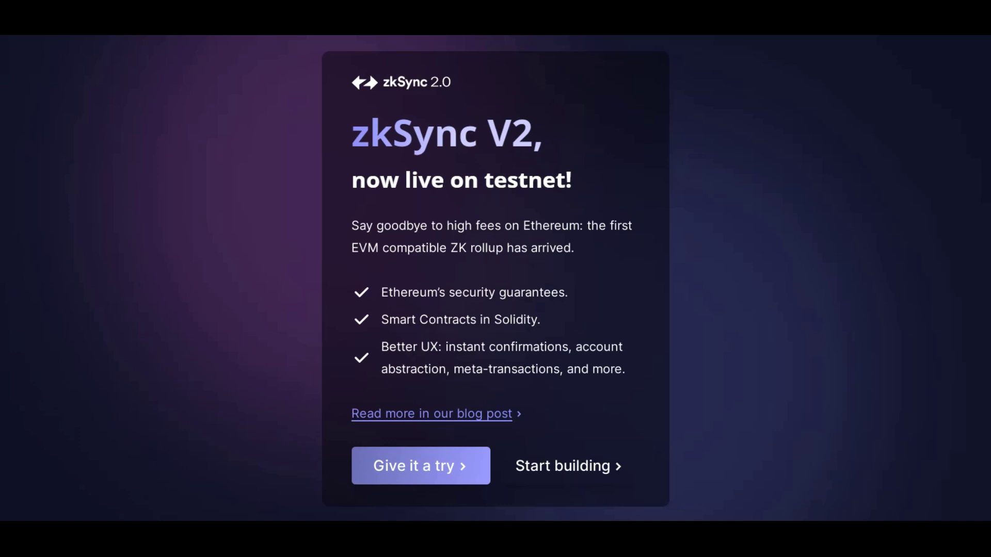
Open the zkSync 2.0 testnet portal, request test tokens from the faucet, and check the account balances.
left_click(442, 473)
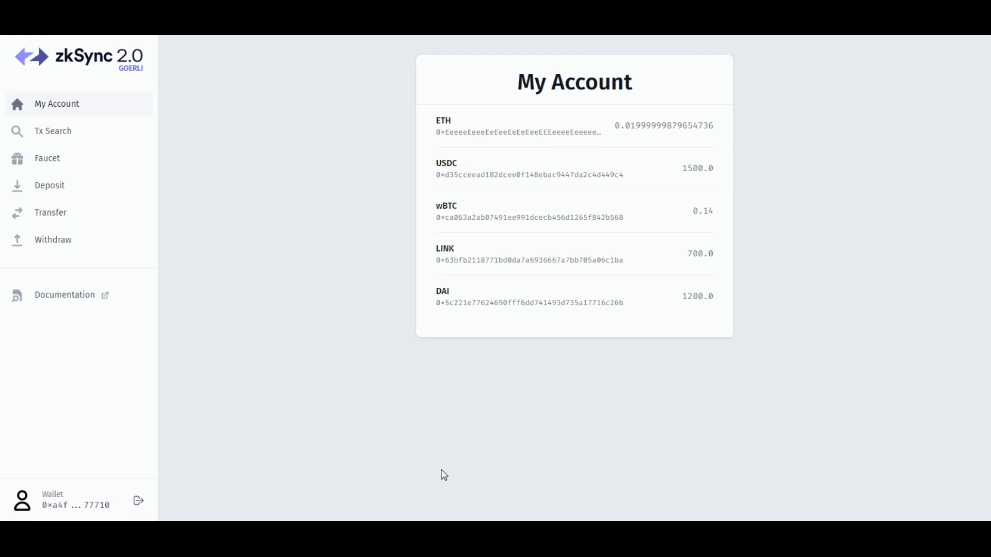
left_click(58, 161)
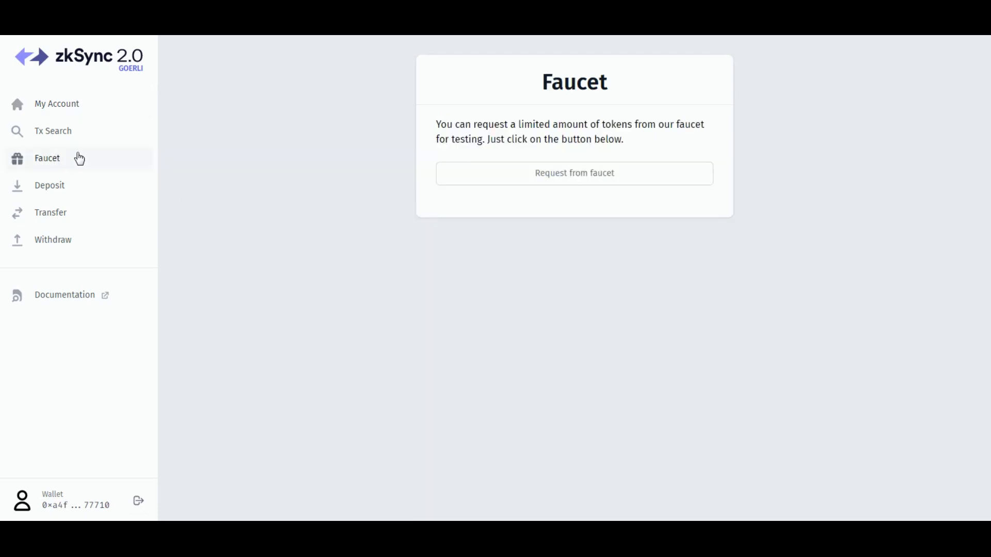
left_click(575, 179)
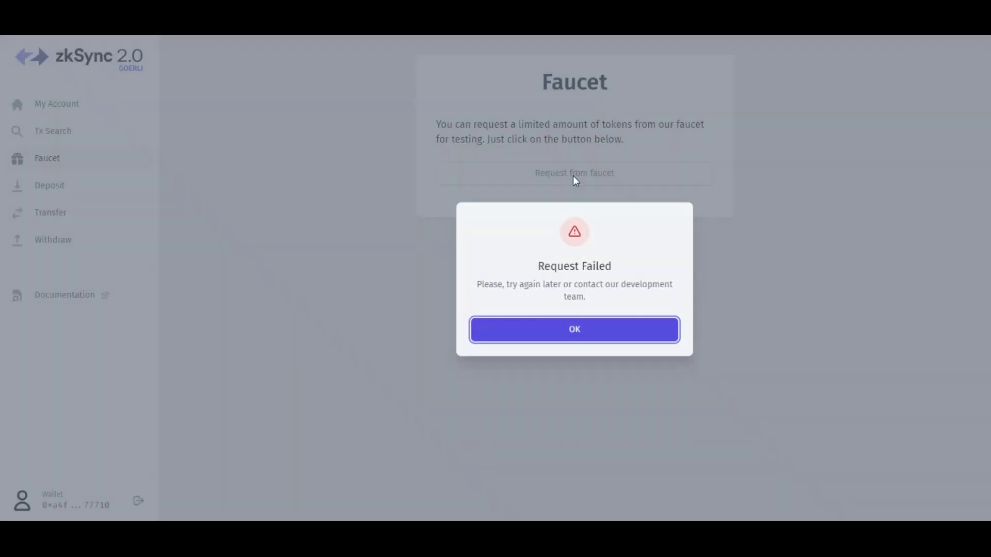
left_click(568, 165)
left_click(567, 166)
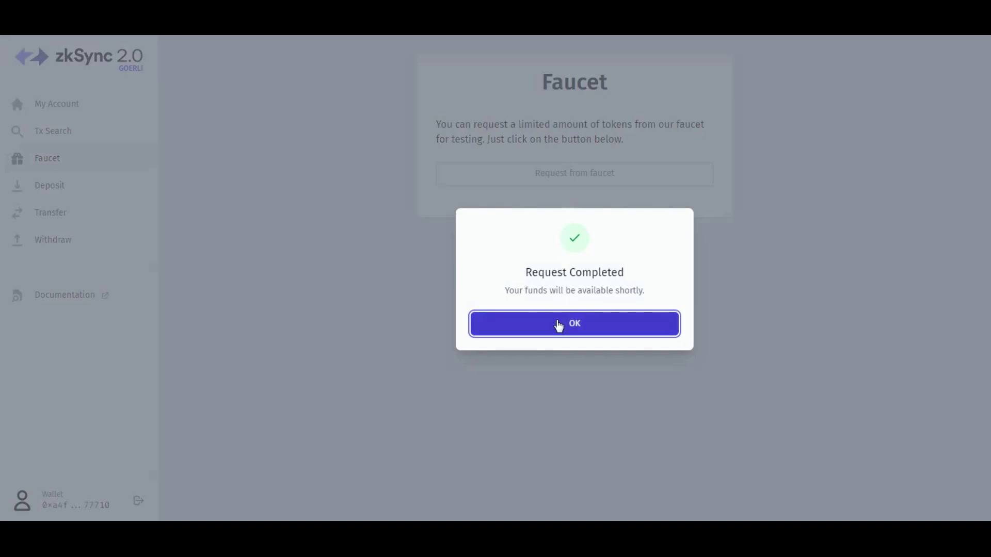
left_click(559, 325)
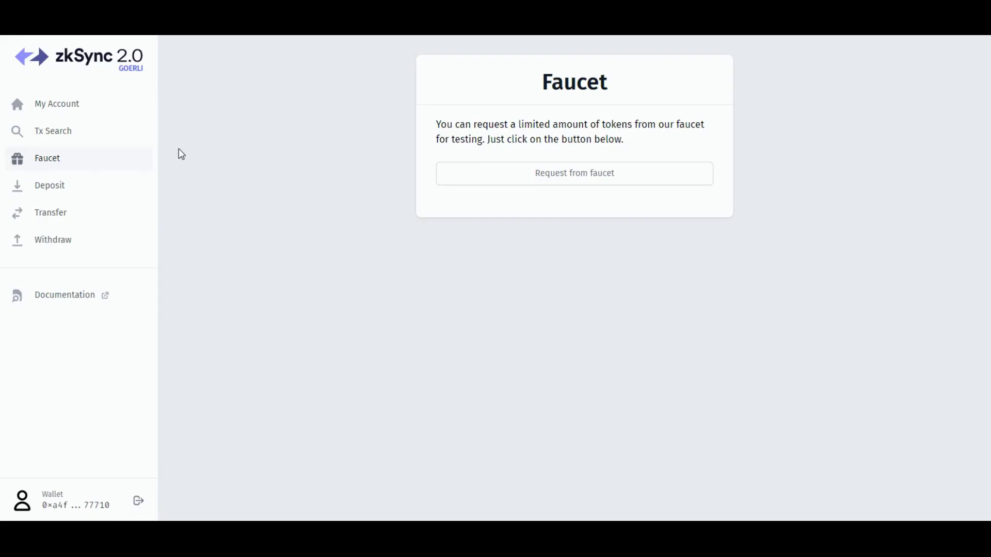
left_click(97, 113)
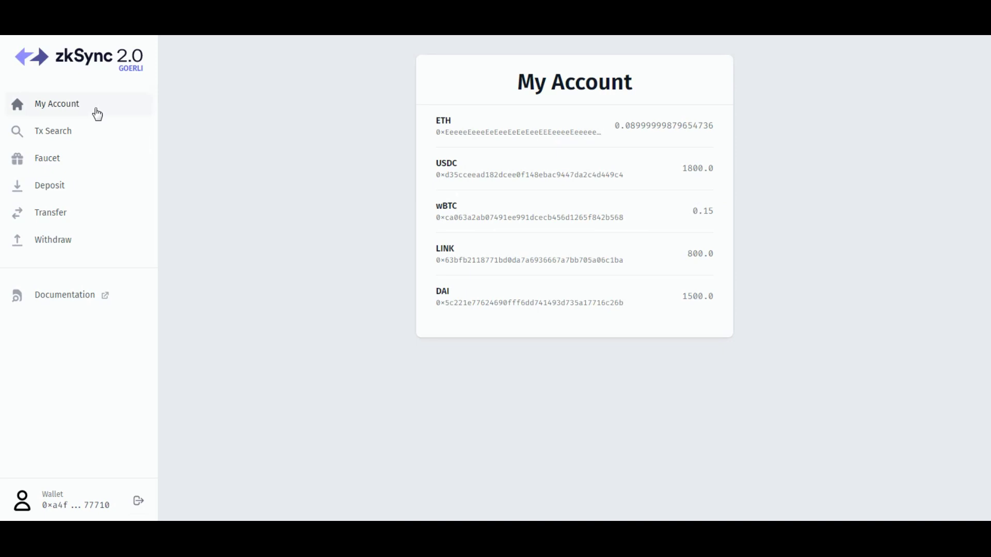
Prepare a withdrawal with ETH as the token and an amount of 0.08.
left_click(46, 247)
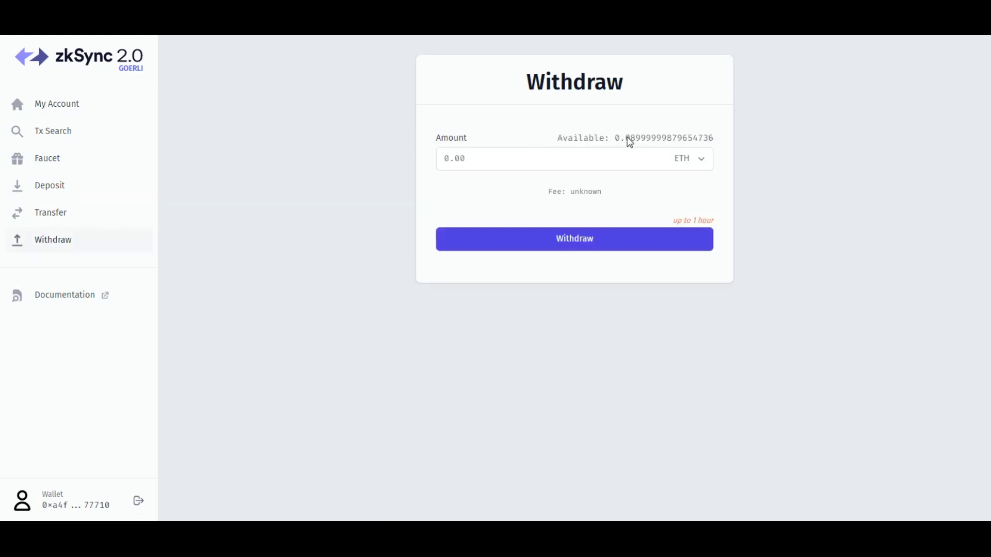
left_click(701, 160)
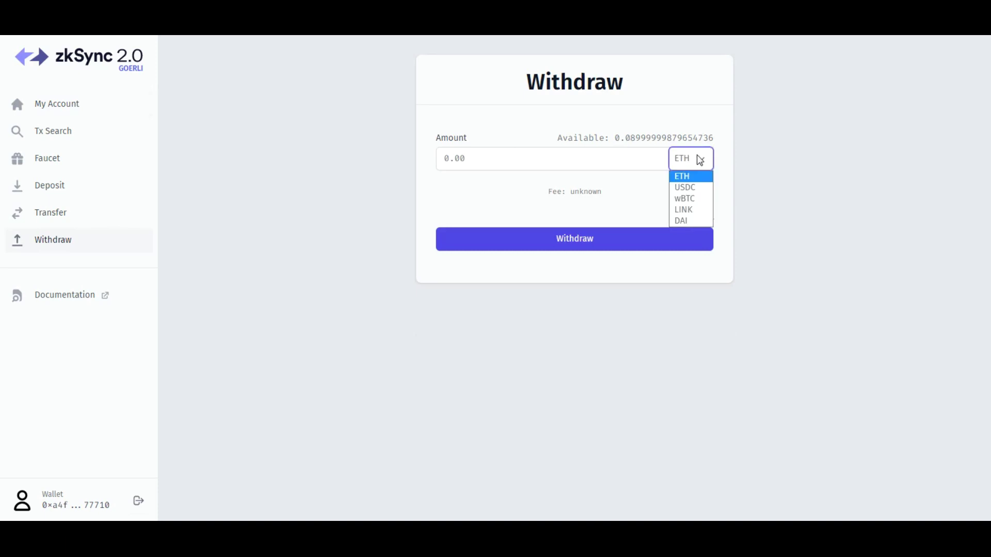
left_click(689, 186)
left_click(707, 164)
left_click(684, 210)
left_click(694, 160)
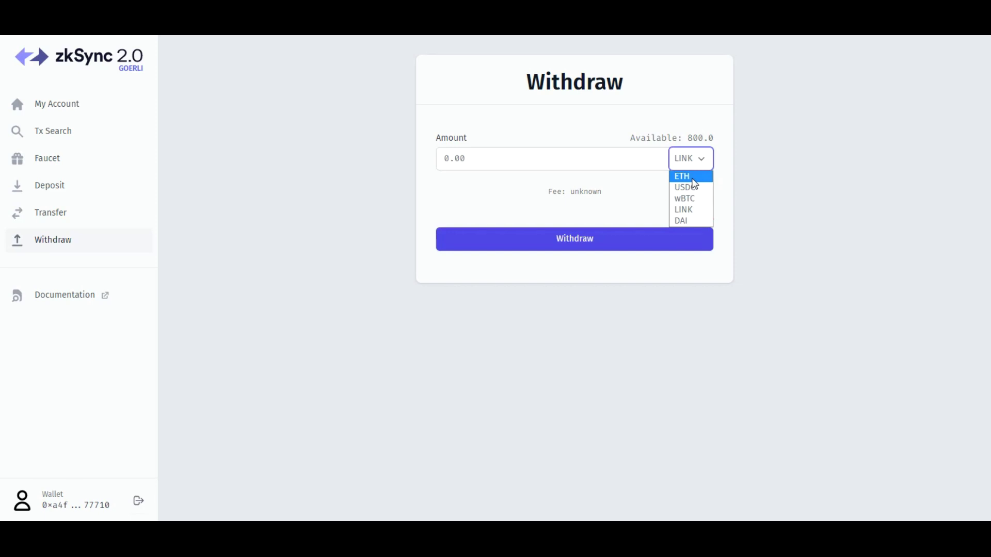
left_click(693, 179)
left_click(549, 159)
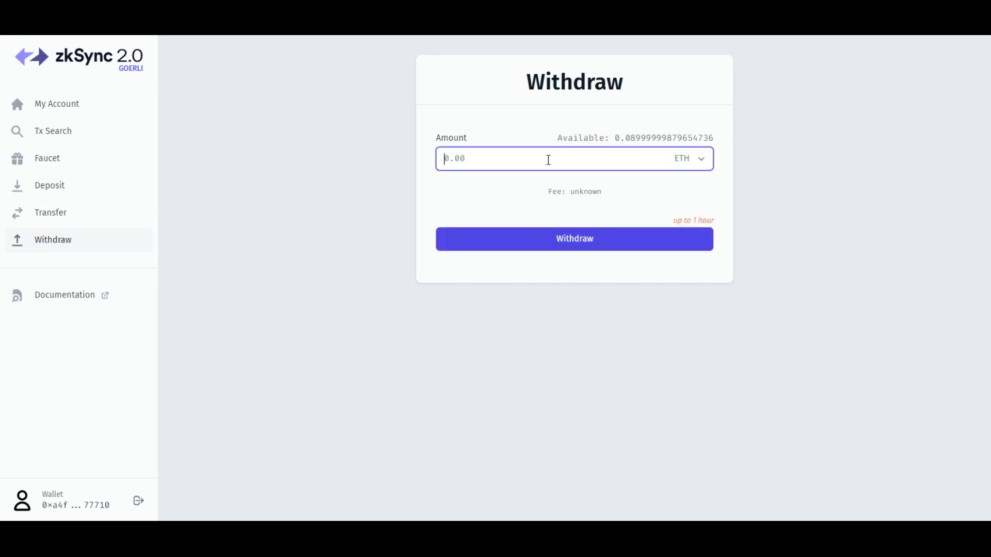
type("0.08")
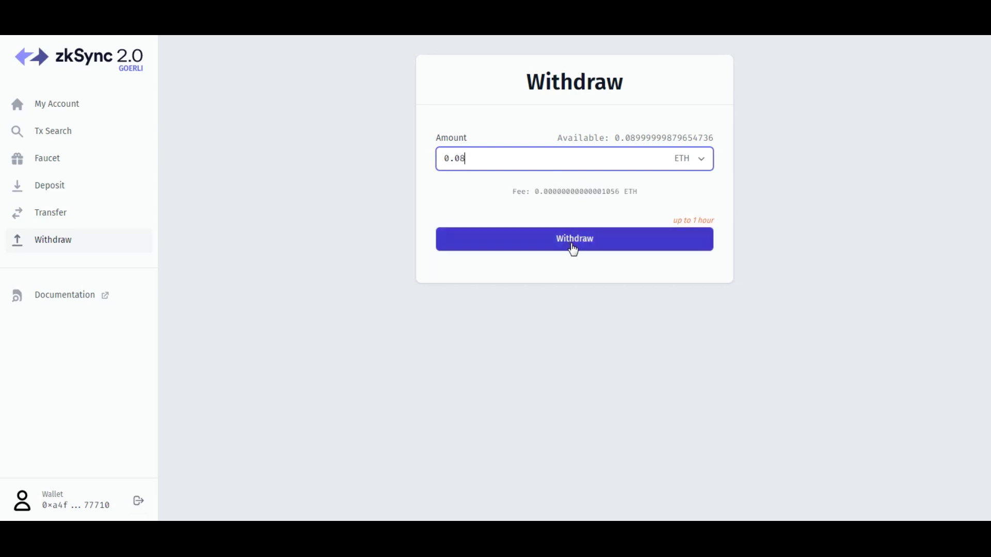
Submit the ETH withdrawal, allowing the wallet's switch to zkSync alpha testnet and signing the request, and return to the withdrawal form.
left_click(572, 247)
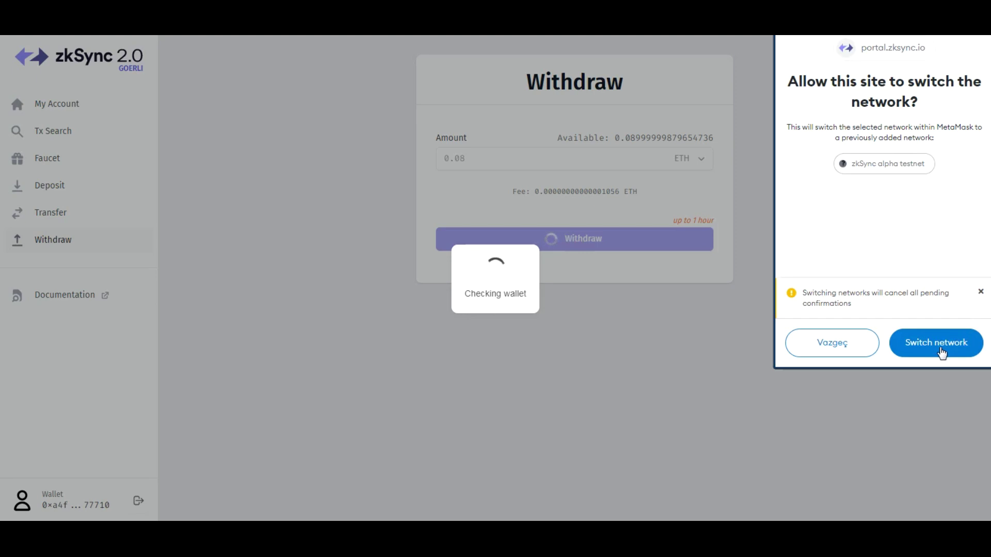
left_click(939, 349)
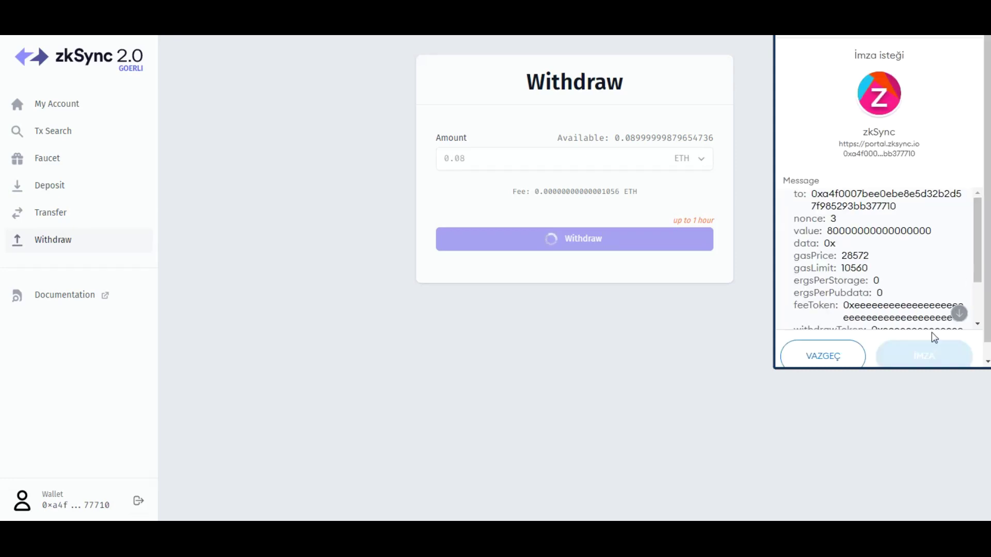
scroll(973, 297, "down", 3)
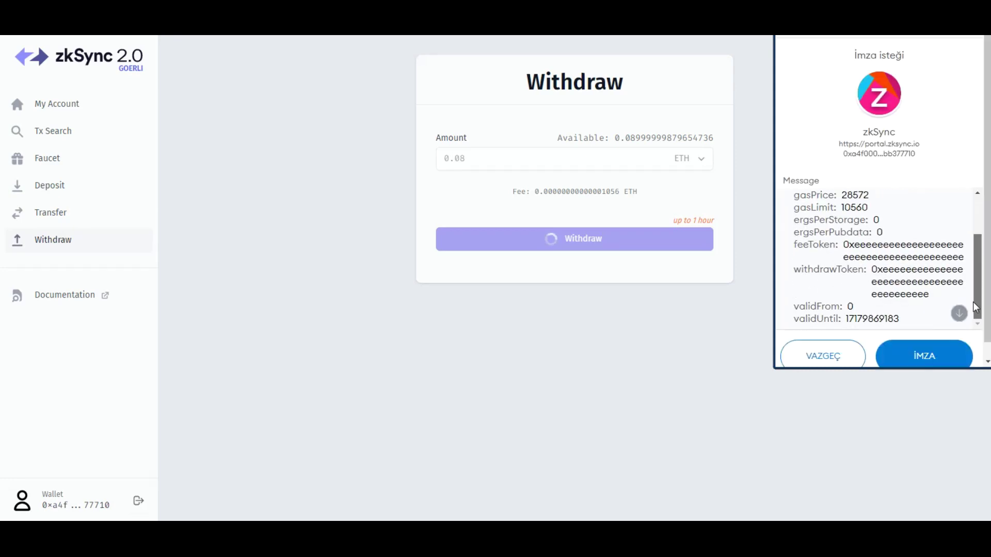
left_click(913, 354)
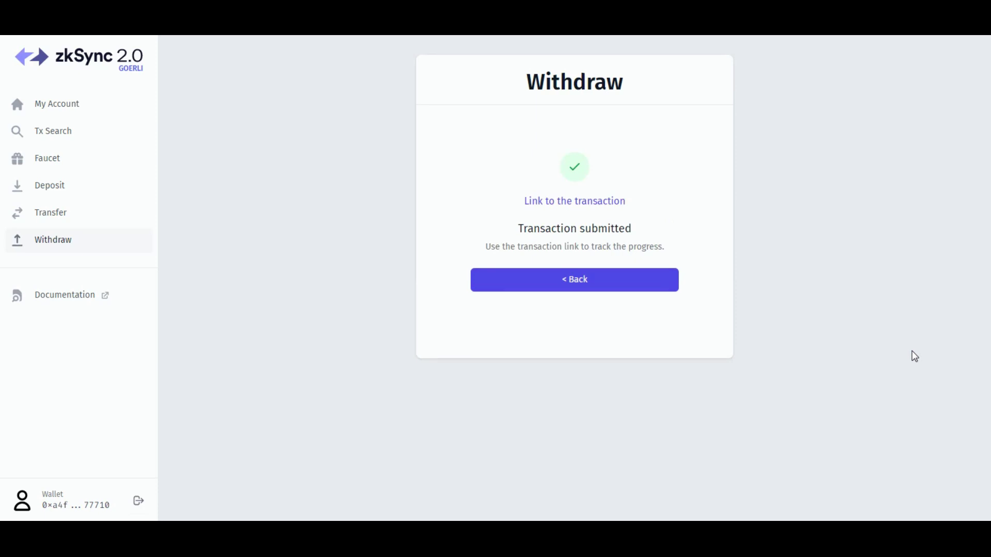
left_click(571, 287)
Withdraw 1700 USDC, sign the request in the wallet, and return to the withdrawal form.
left_click(691, 158)
left_click(690, 190)
left_click(582, 167)
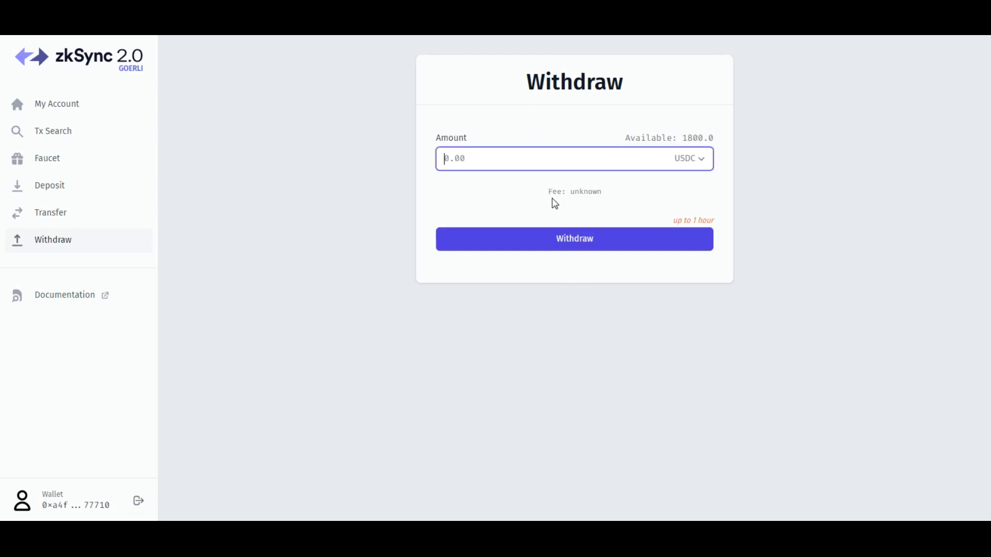
type("1700")
left_click(584, 237)
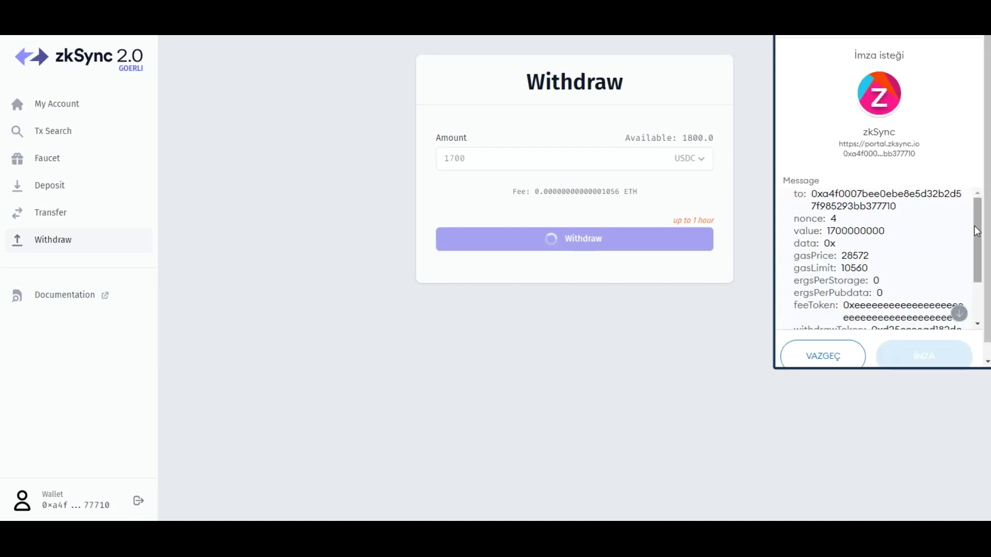
left_click_drag(976, 227, 974, 262)
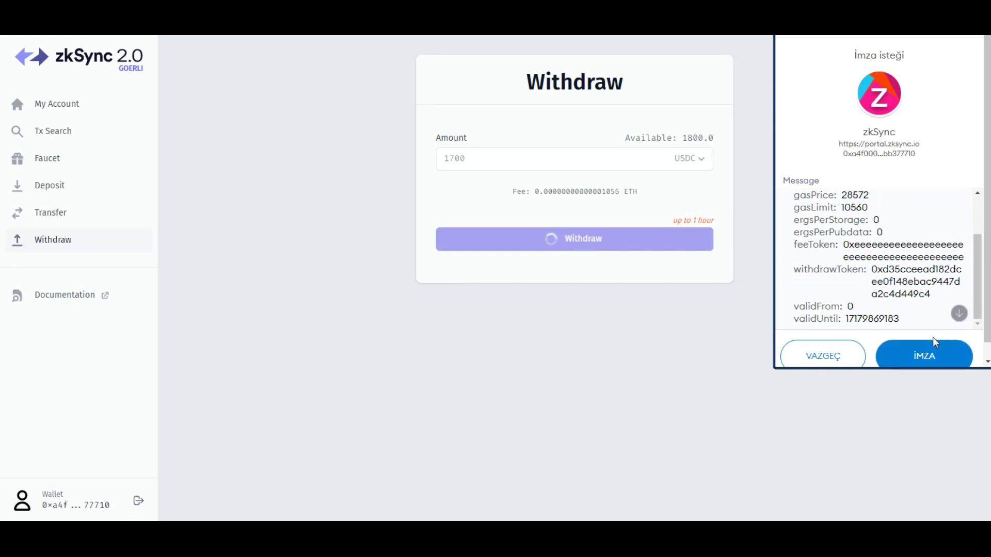
left_click(921, 362)
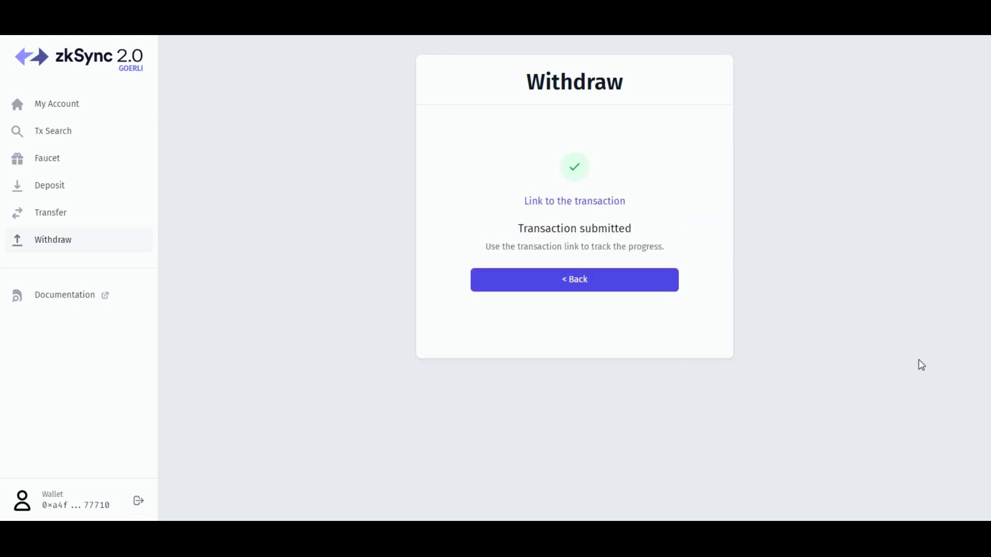
left_click(586, 287)
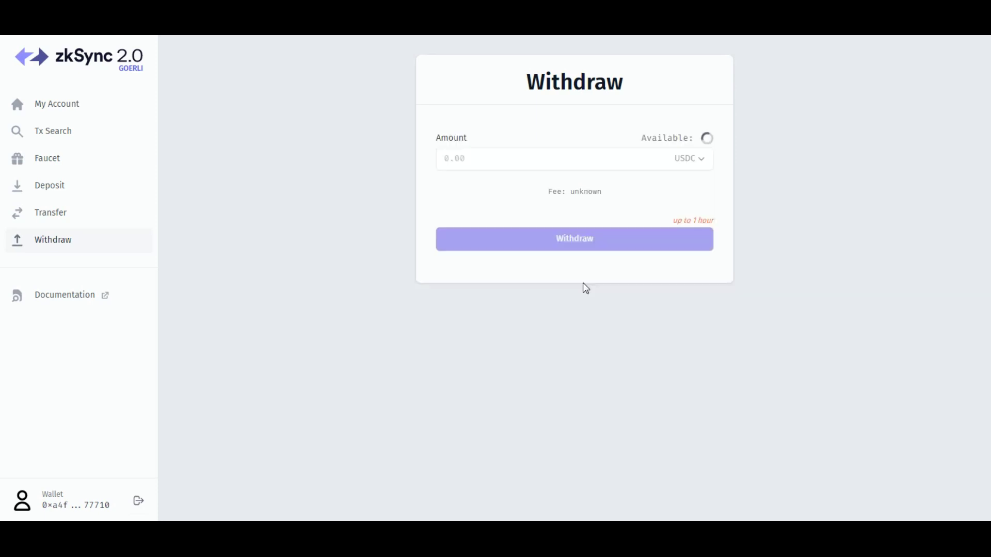
Withdraw 0.14 wBTC, sign the request in the wallet, and return to the withdrawal form.
left_click(689, 159)
left_click(690, 194)
left_click(572, 159)
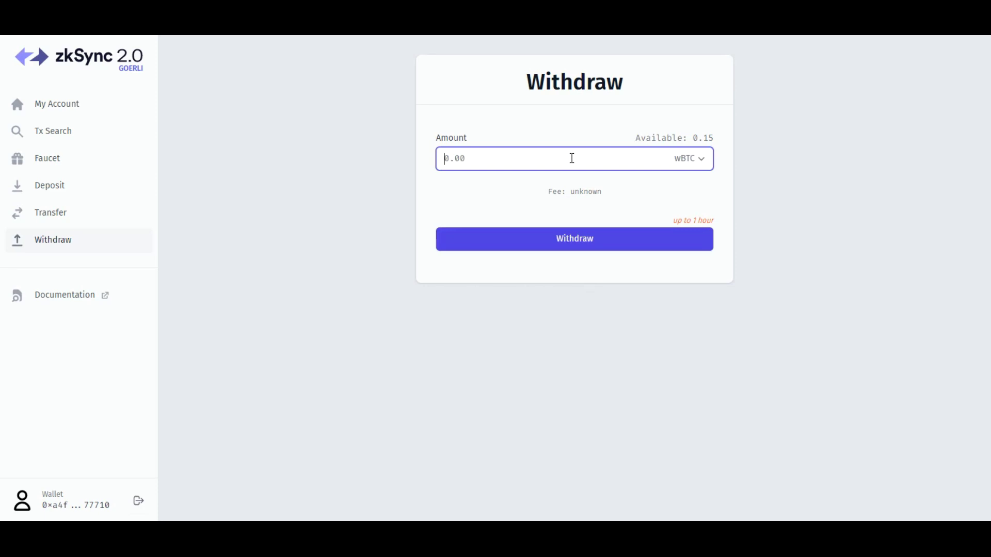
type("0.14")
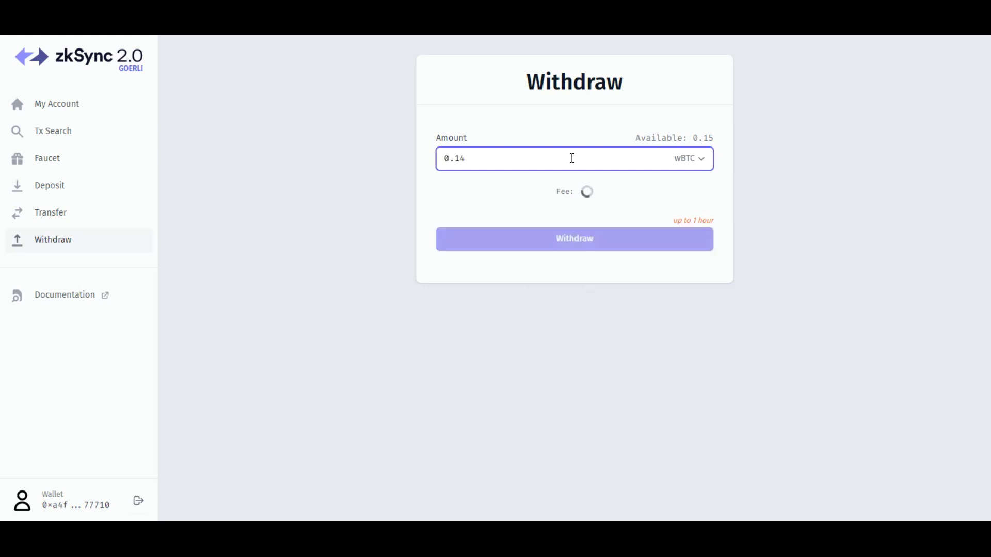
left_click(569, 240)
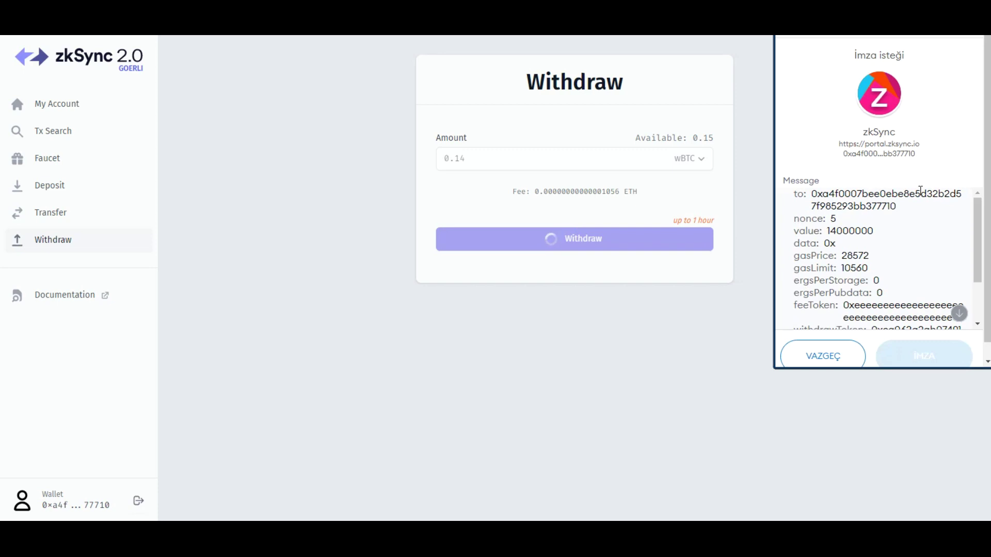
left_click_drag(980, 228, 979, 290)
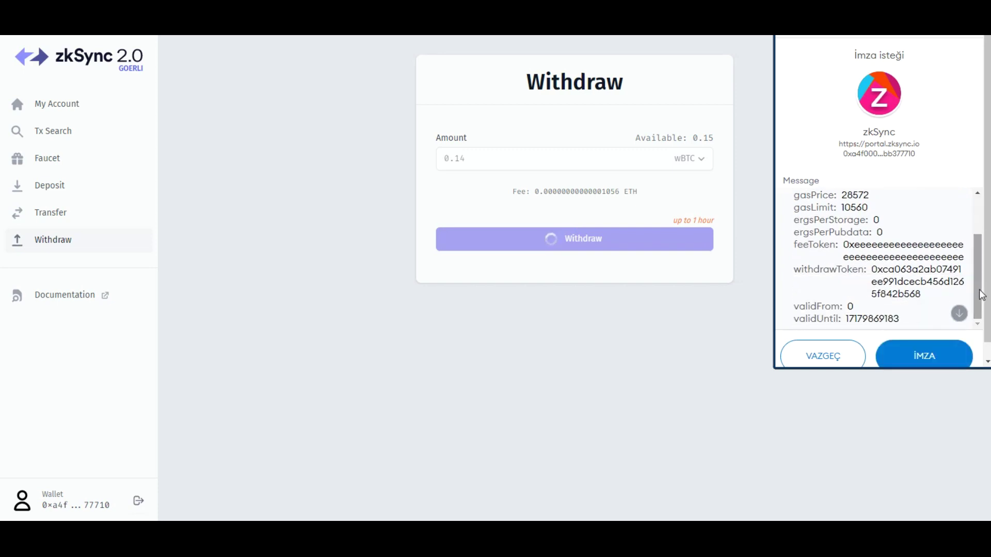
left_click(923, 358)
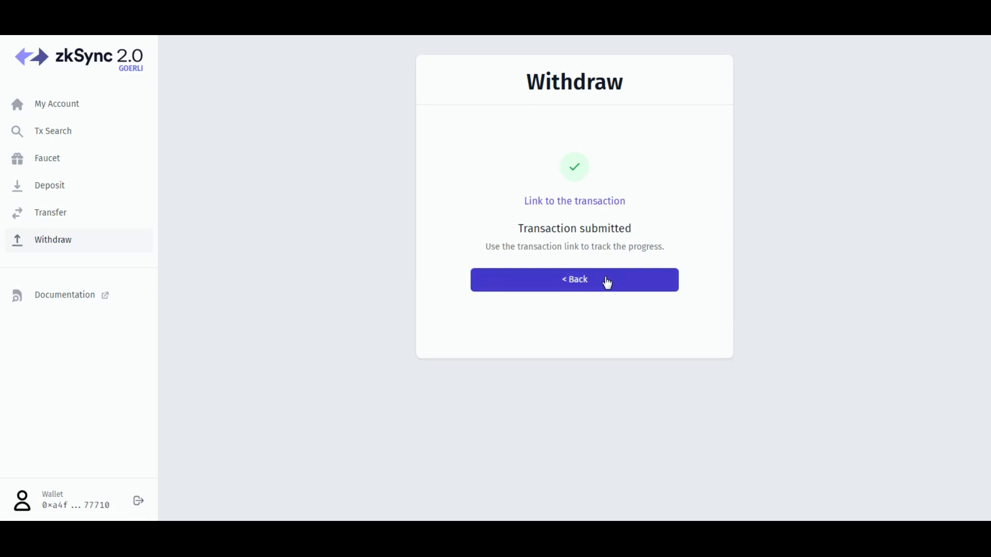
left_click(608, 282)
Withdraw 799 LINK and sign the withdrawal request in the wallet.
left_click(695, 162)
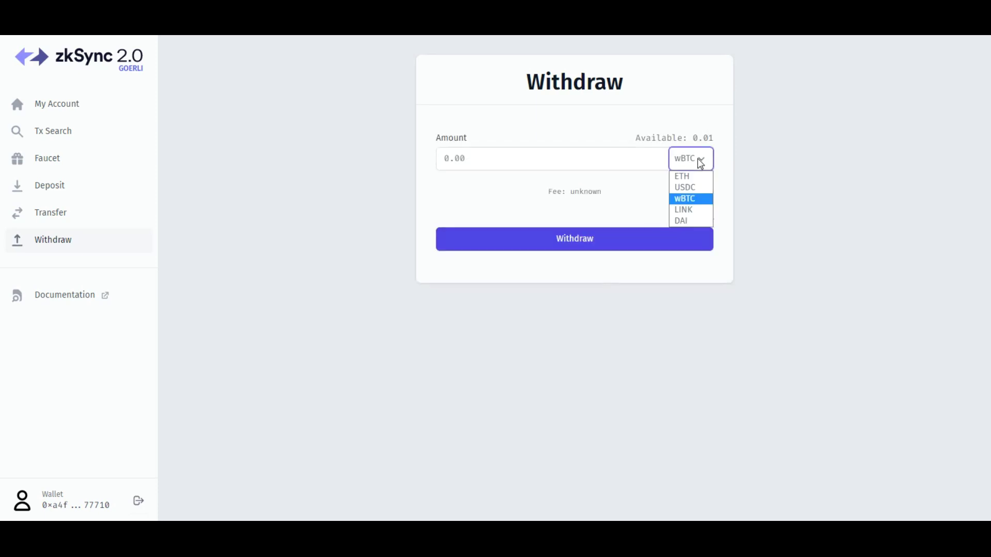
left_click(689, 209)
left_click(565, 166)
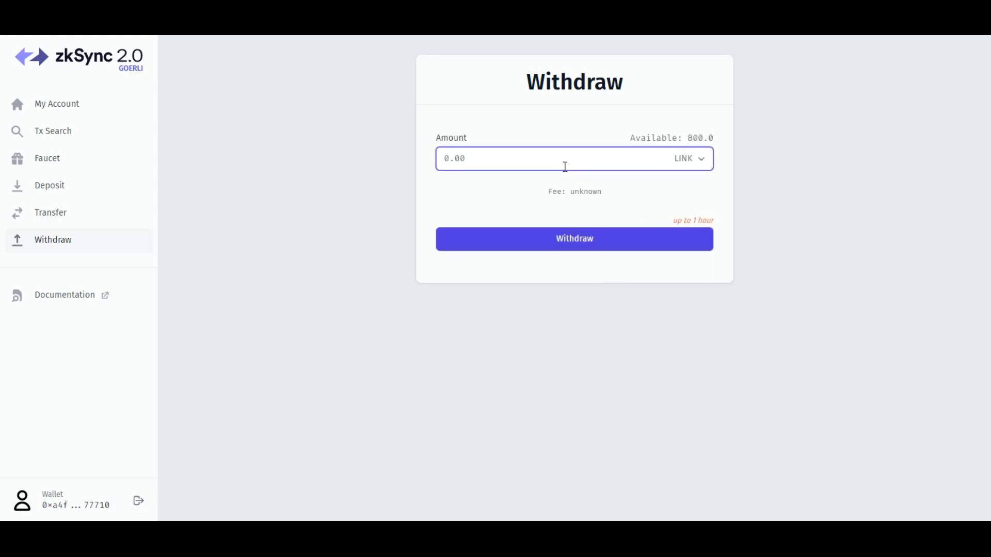
type("799")
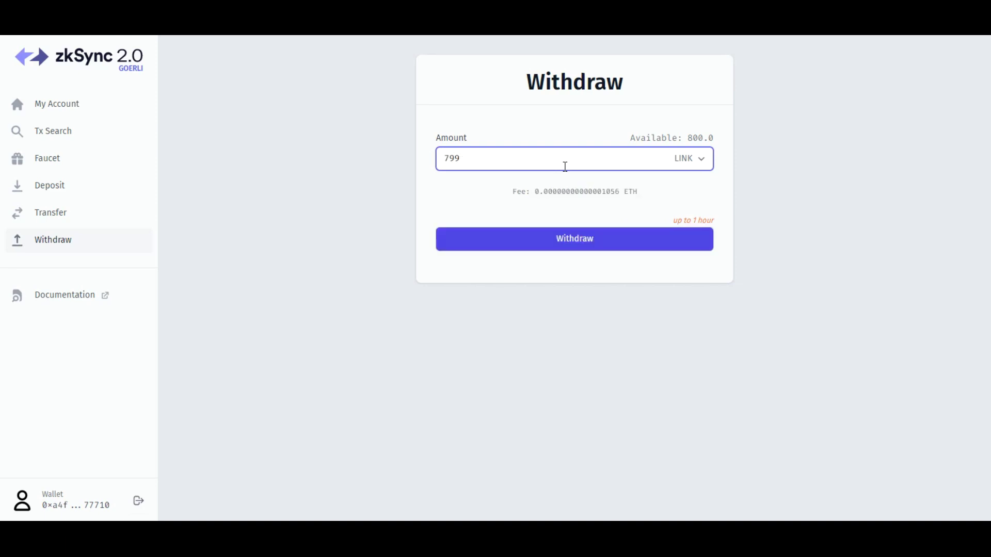
left_click(571, 239)
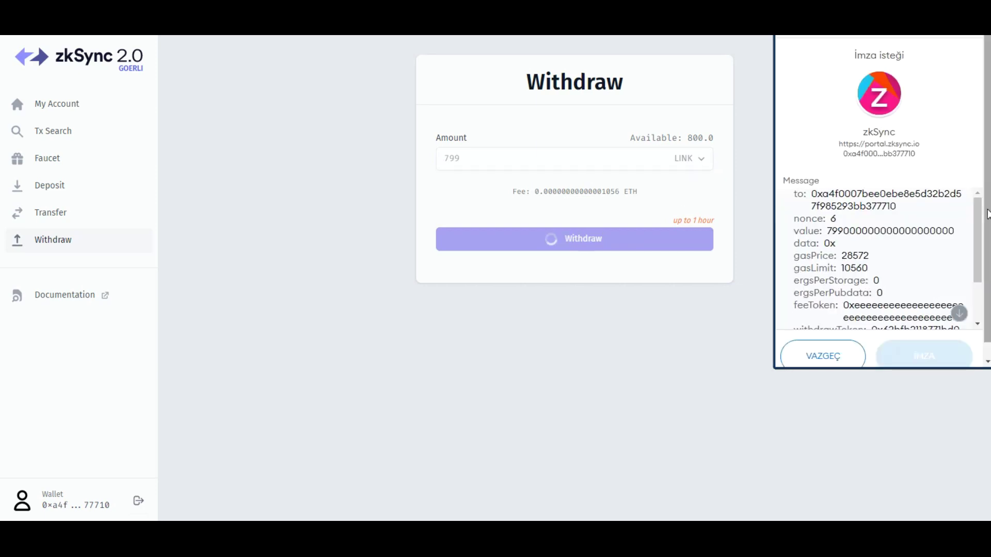
scroll(979, 233, "down", 1)
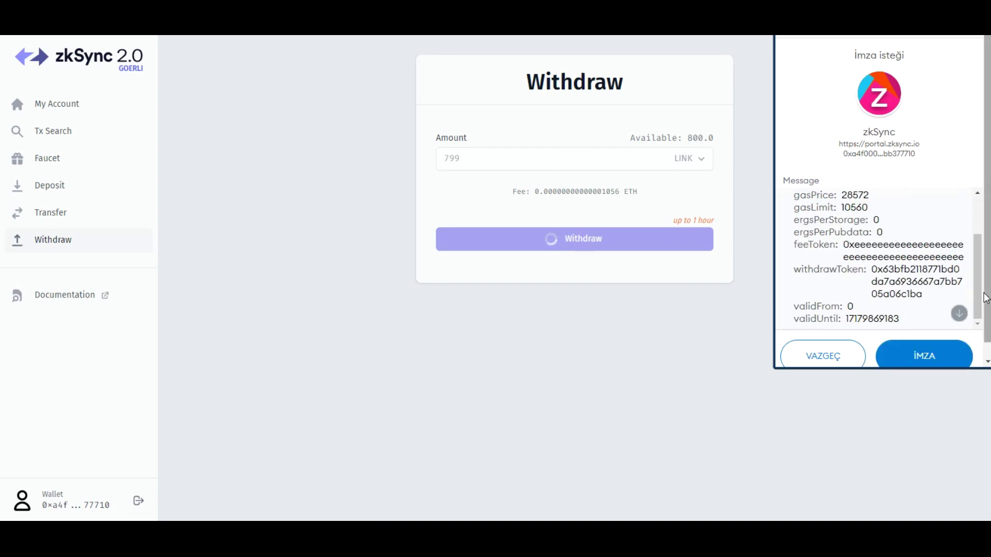
left_click(924, 362)
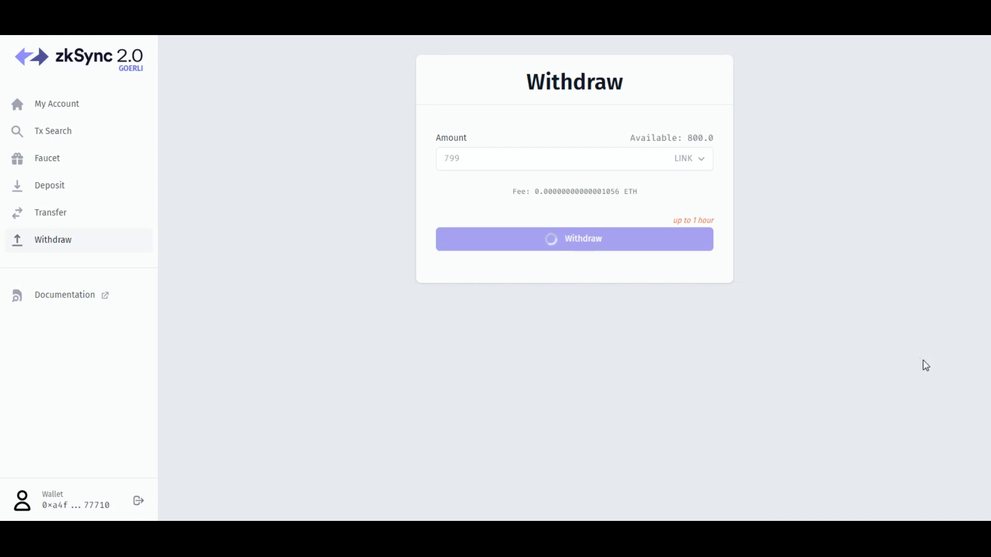
Withdraw 1400 DAI, sign the request in the wallet, and return to the withdrawal form.
left_click(597, 164)
type("1400")
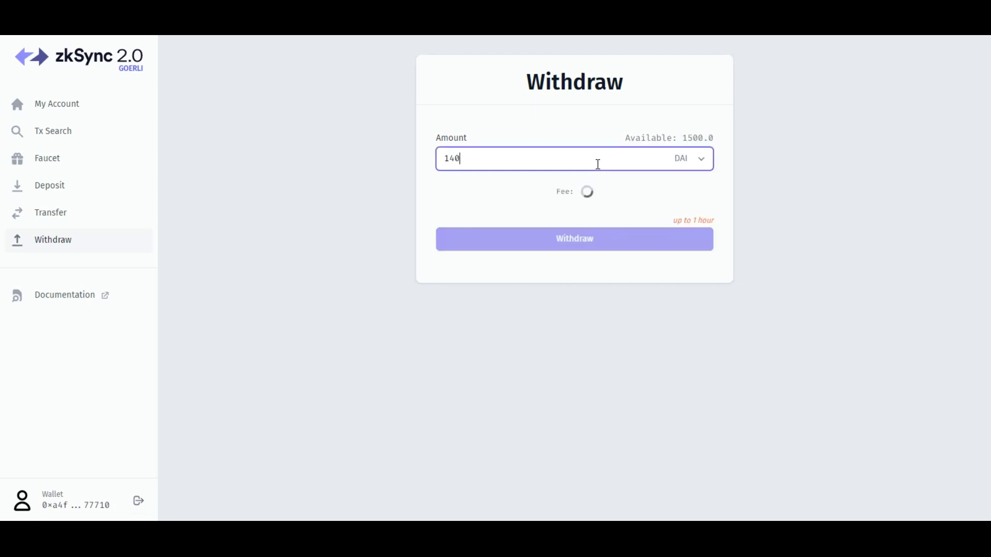
left_click(581, 240)
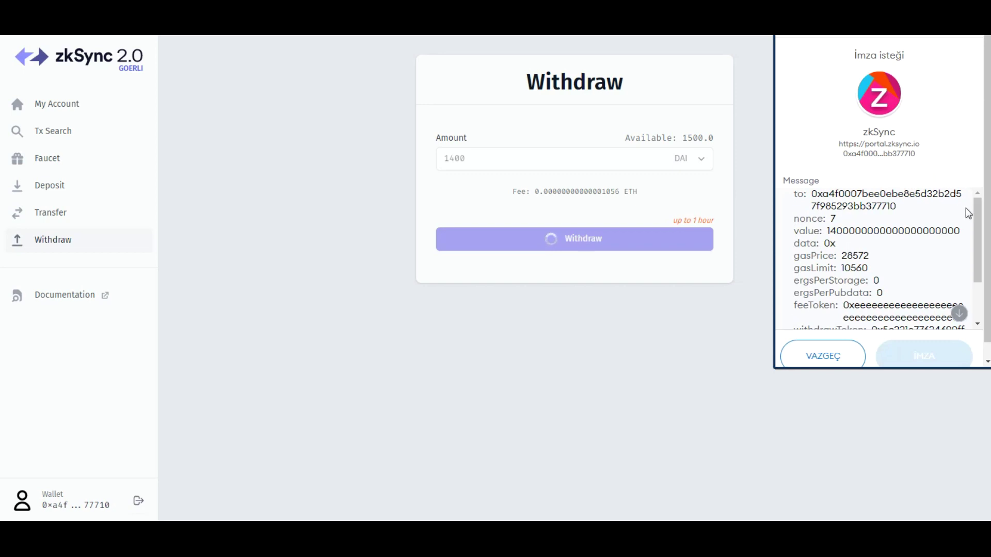
scroll(970, 268, "down", 2)
left_click(929, 356)
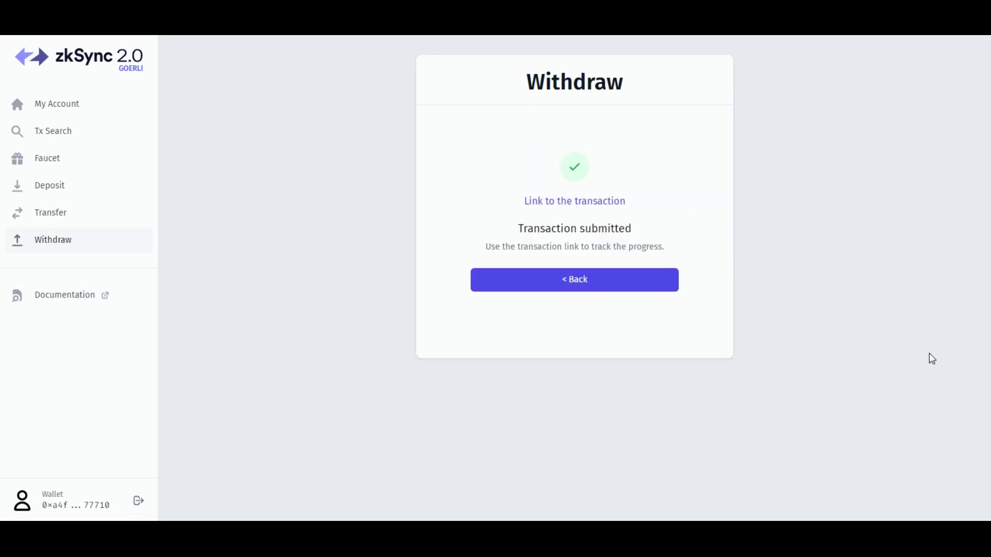
left_click(614, 286)
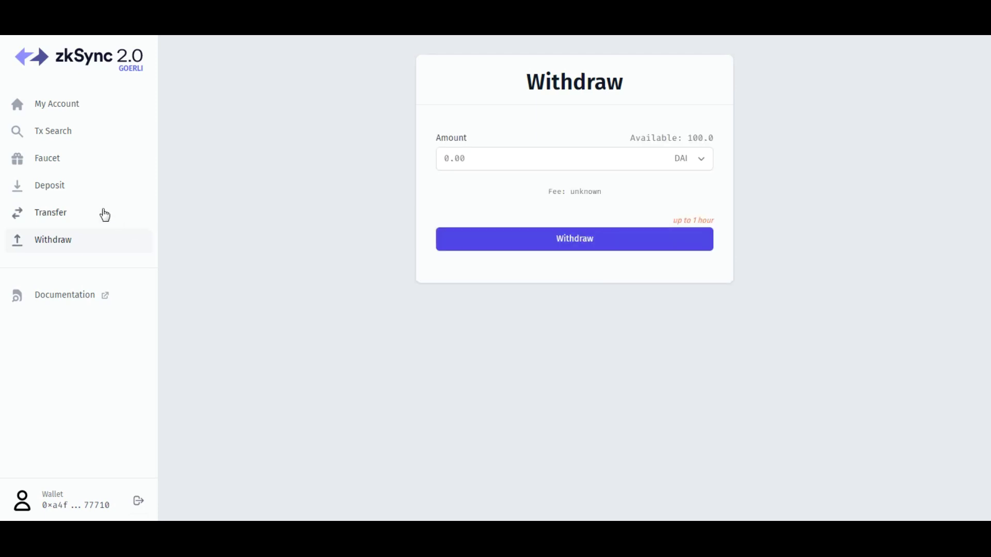
Submit a deposit of 0.08 ETH and allow the wallet to switch to the Goerli Test Network.
left_click(72, 191)
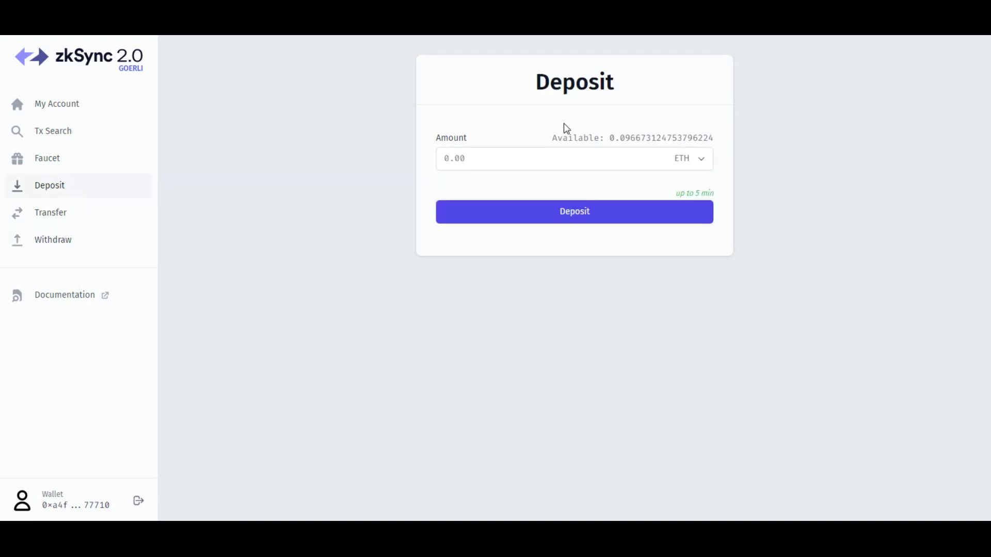
left_click(614, 155)
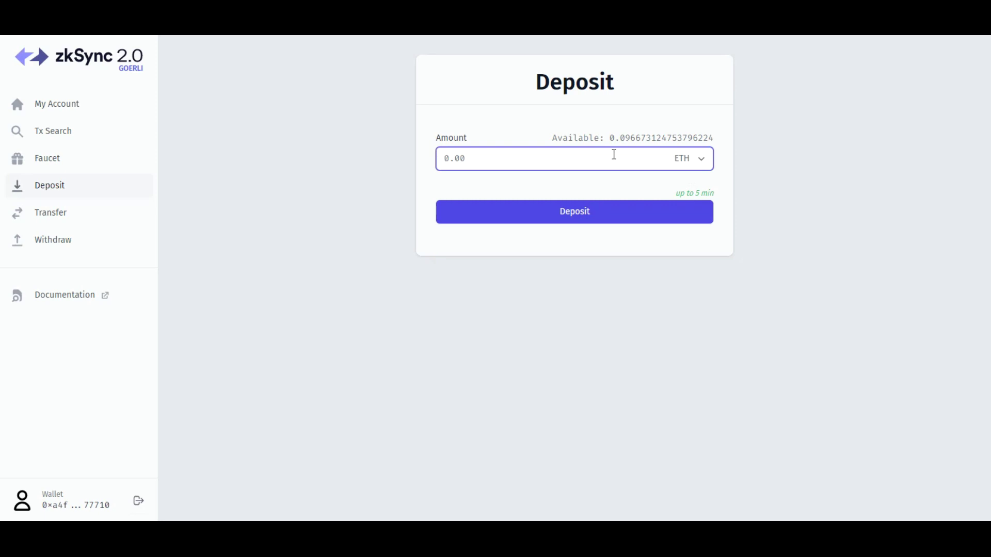
type("0.08")
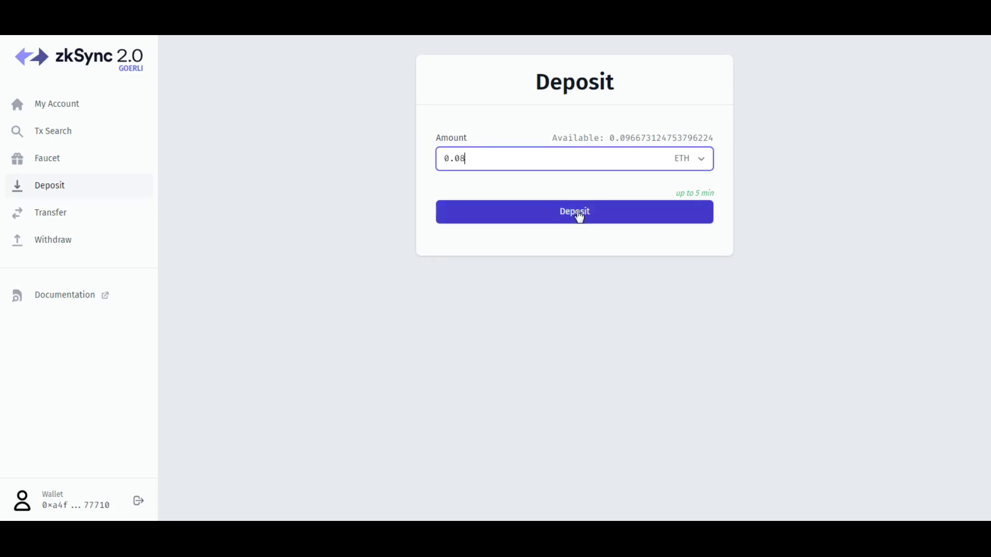
left_click(578, 212)
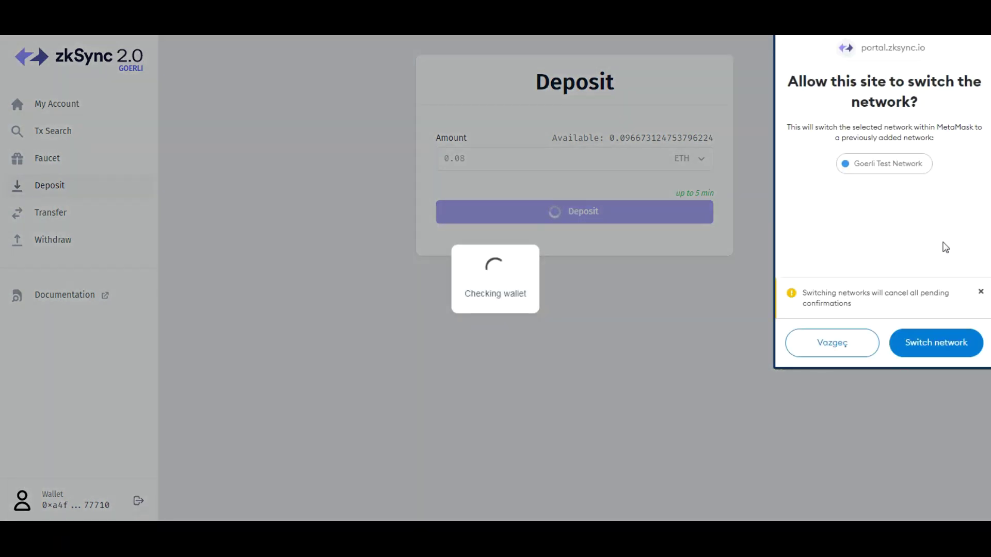
left_click(944, 343)
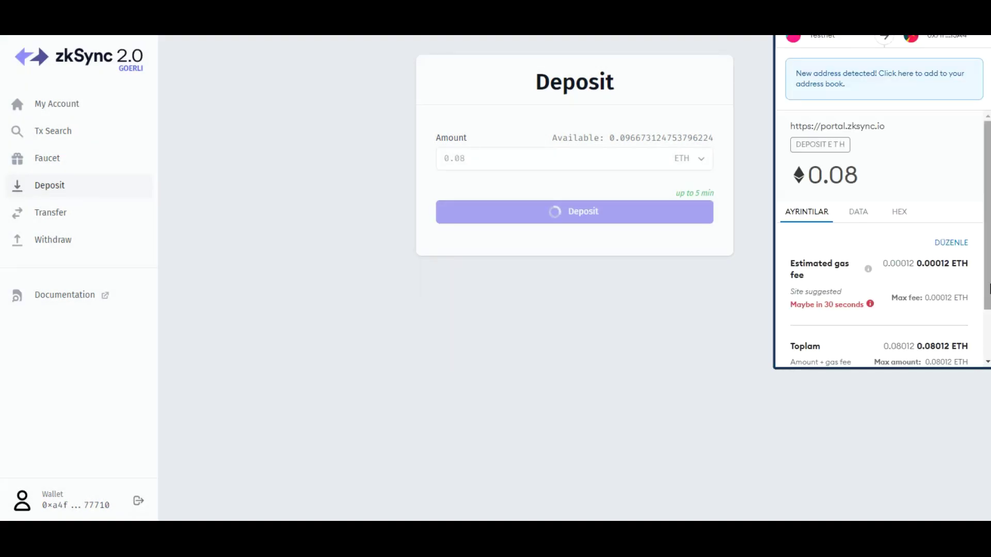
Confirm the 0.08 ETH deposit transaction in the wallet and return to the deposit form.
scroll(990, 289, "down", 2)
left_click(949, 342)
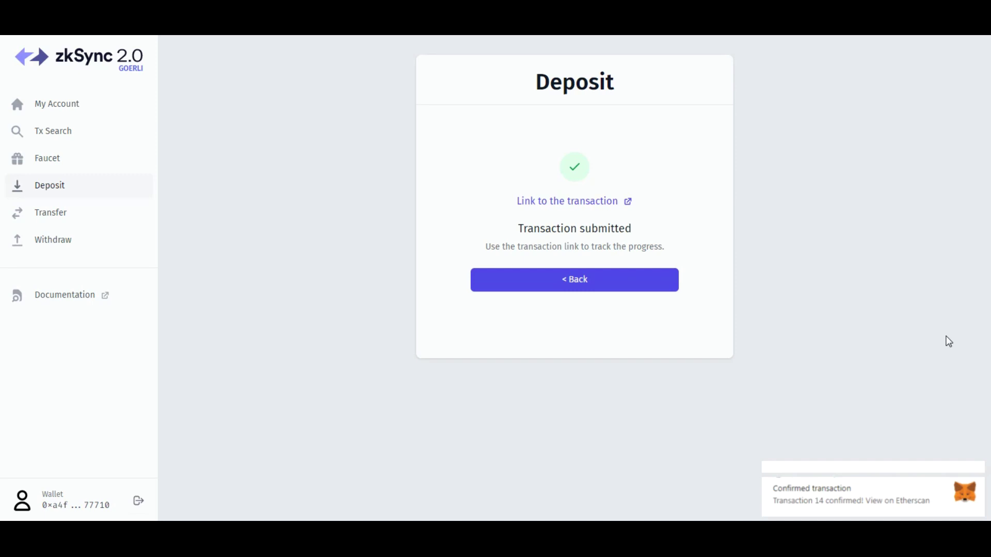
left_click(593, 280)
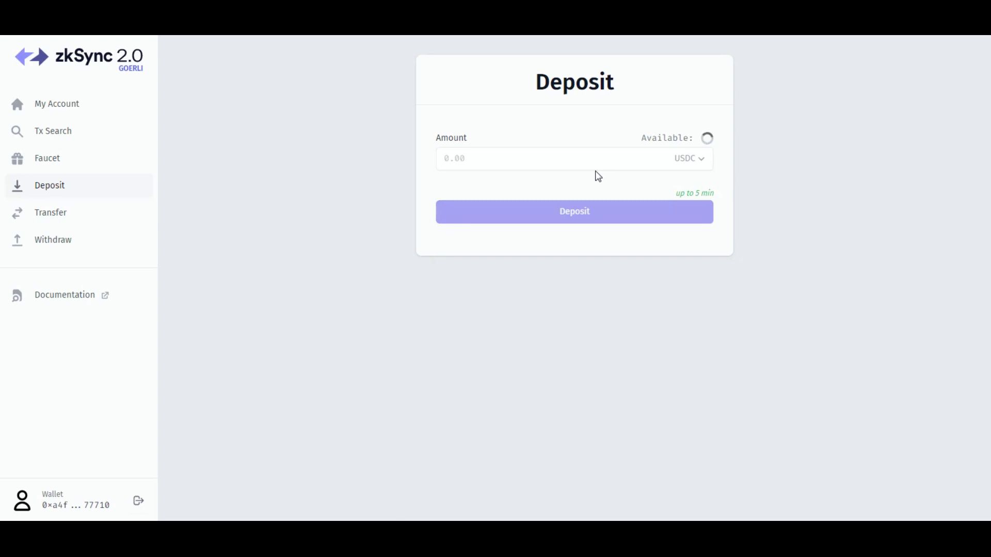
Deposit 700 USDC, approving the token access and the transaction in the wallet, and return to the deposit form.
left_click(564, 160)
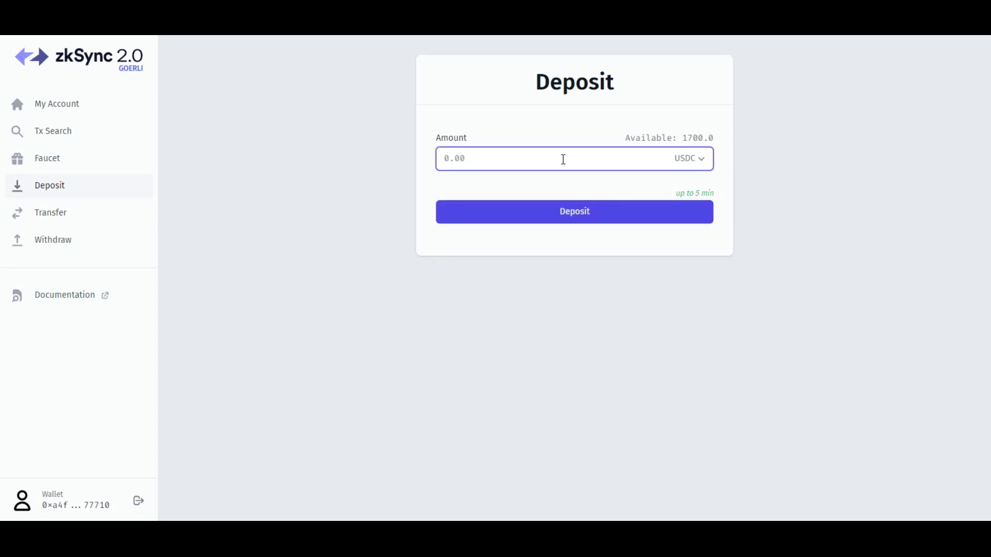
type("700")
left_click(564, 211)
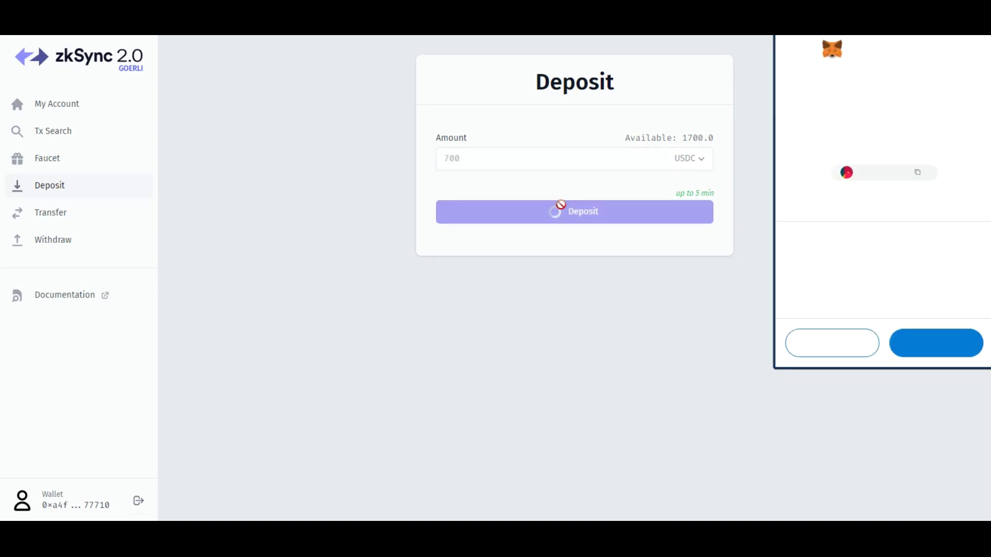
left_click(937, 346)
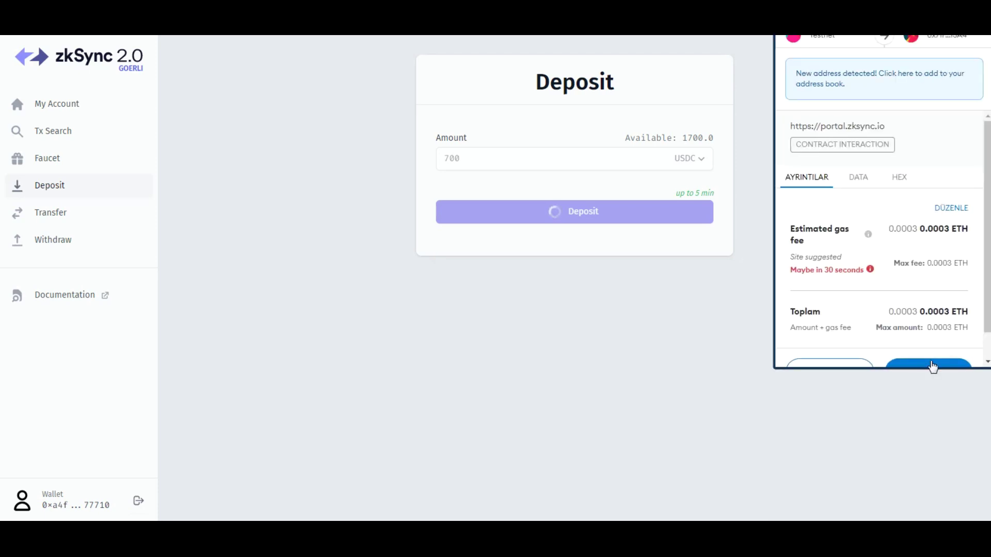
left_click(932, 365)
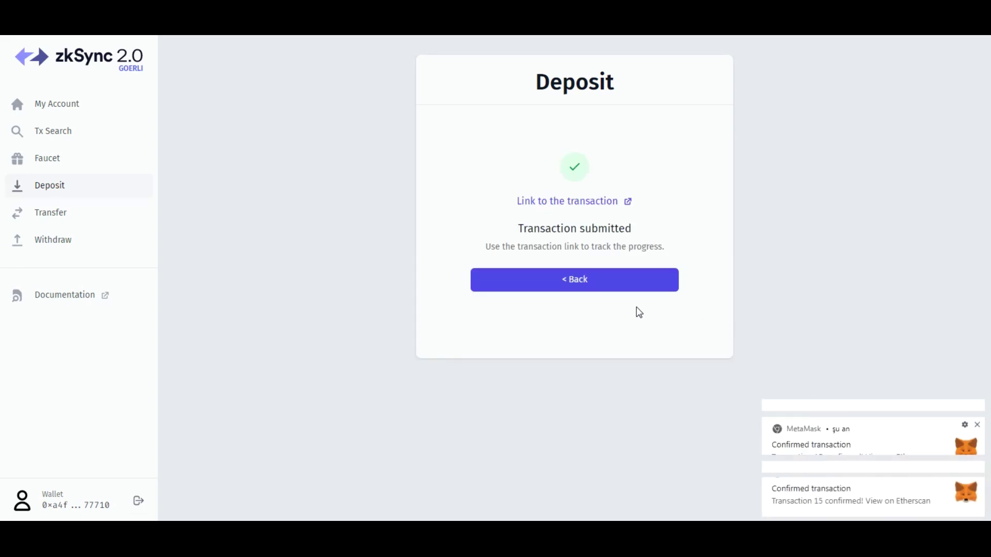
left_click(591, 283)
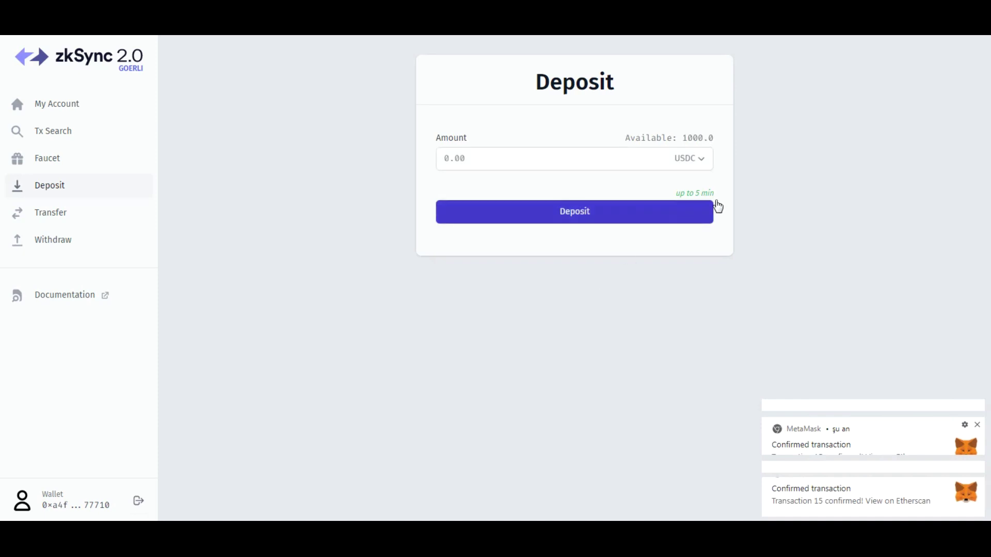
Deposit 0.1 wBTC, approving the token access and the deposit transaction in the wallet.
left_click(696, 163)
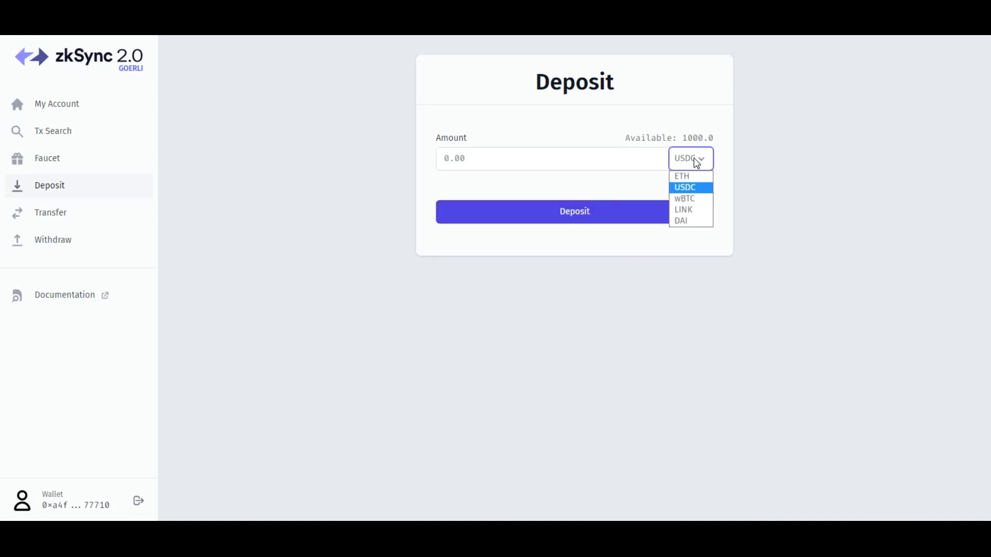
left_click(686, 197)
left_click(591, 161)
type("0.")
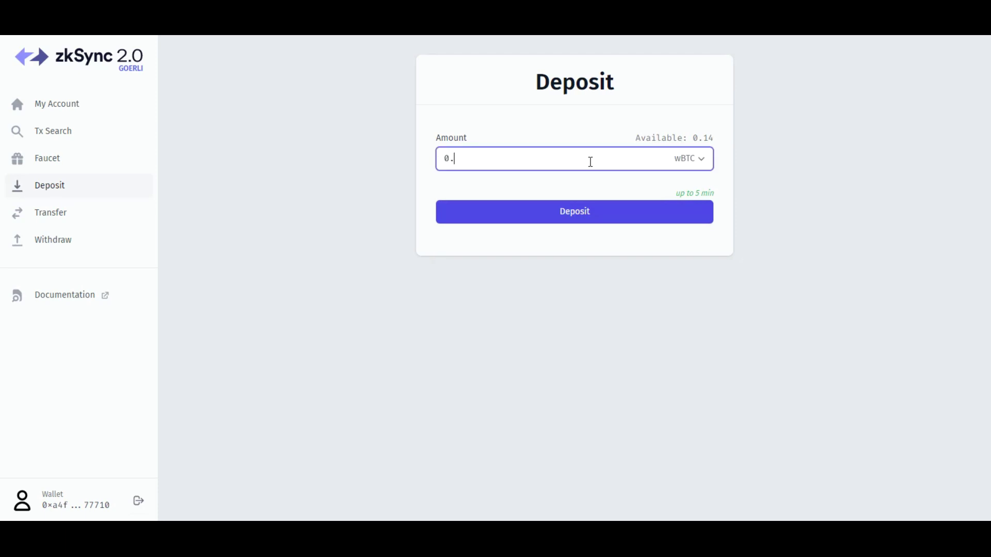
type("1")
left_click(572, 217)
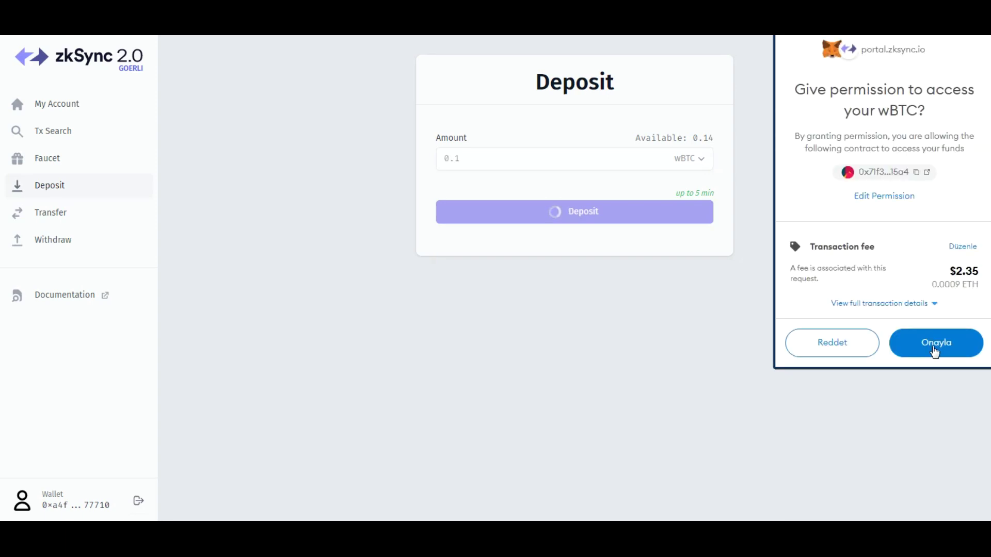
left_click(935, 345)
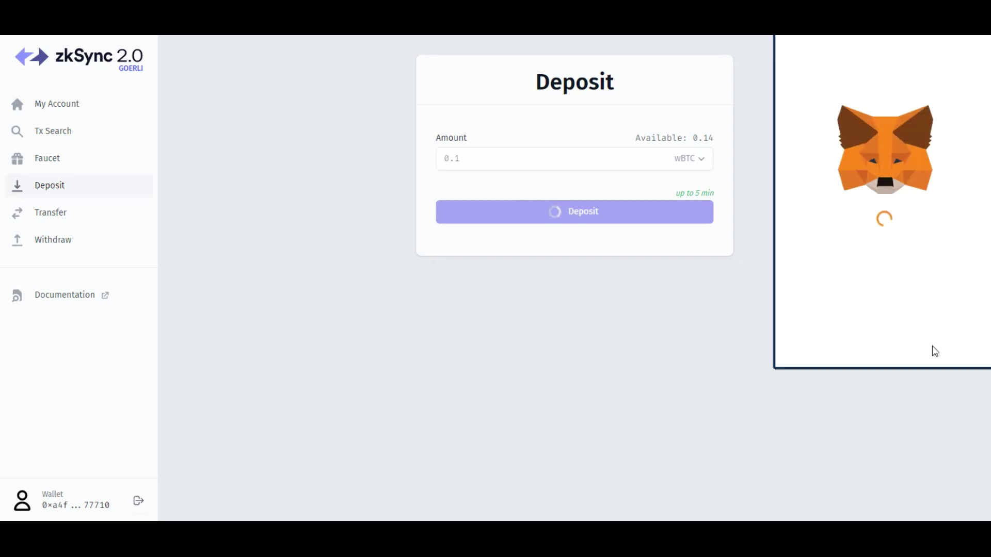
left_click(929, 363)
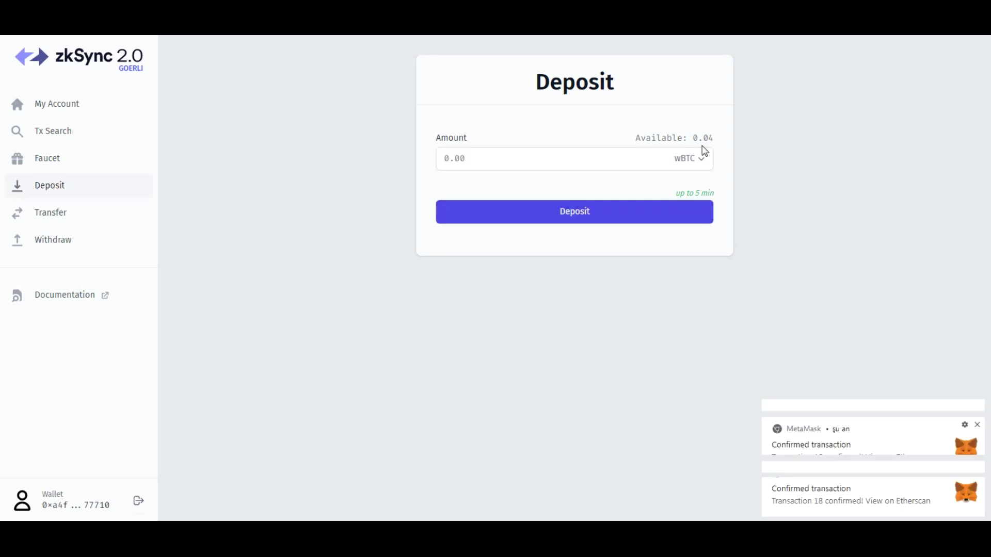
Deposit 700 LINK, approving the token access and the deposit transaction in the wallet.
left_click(697, 158)
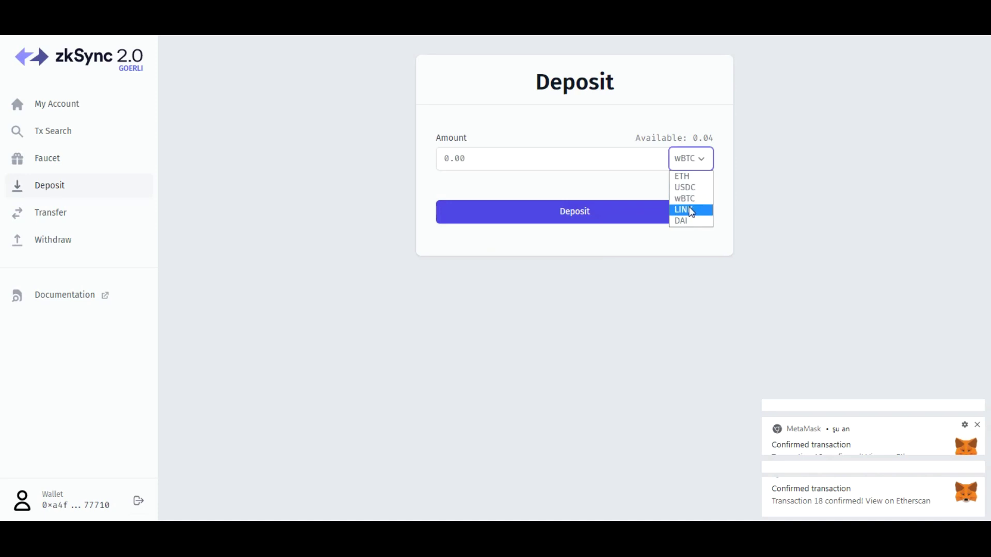
left_click(691, 209)
left_click(600, 164)
type("700")
left_click(580, 206)
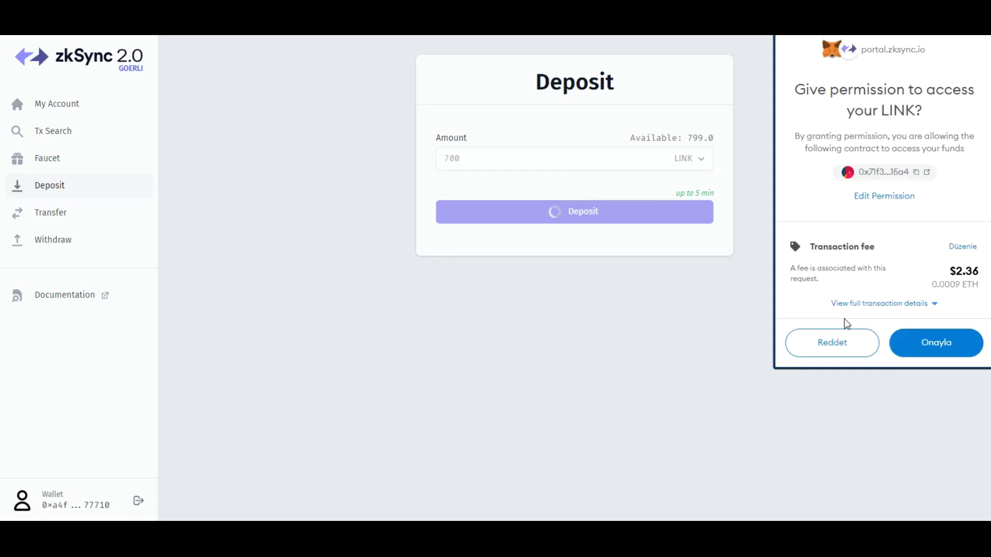
left_click(932, 345)
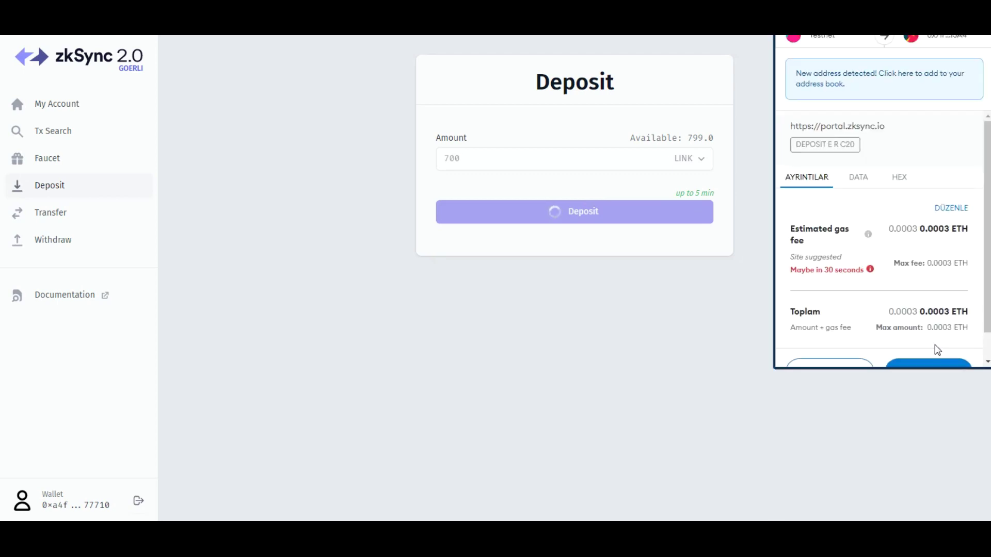
scroll(934, 349, "down", 2)
left_click(937, 349)
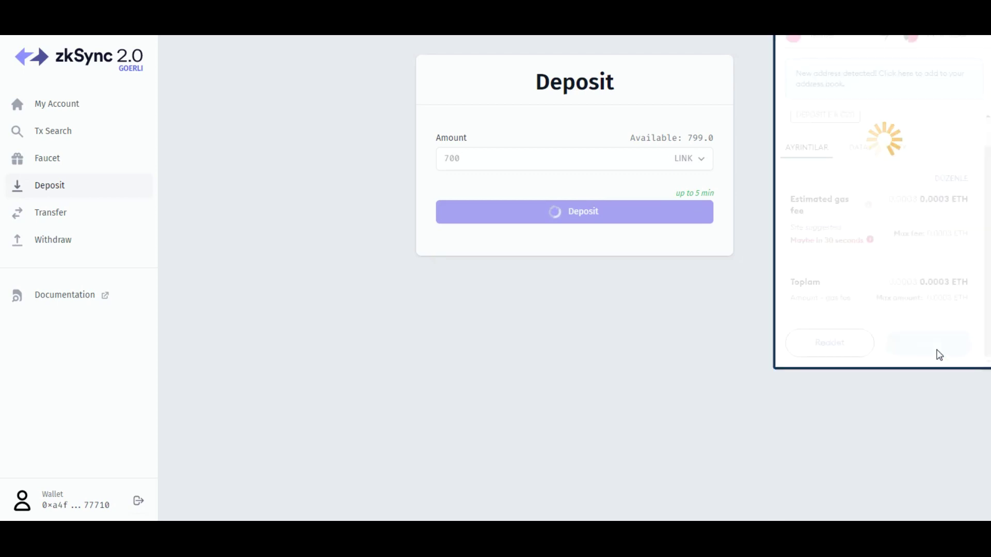
Deposit 1300 DAI, approving the token access and the deposit transaction in the wallet.
left_click(701, 157)
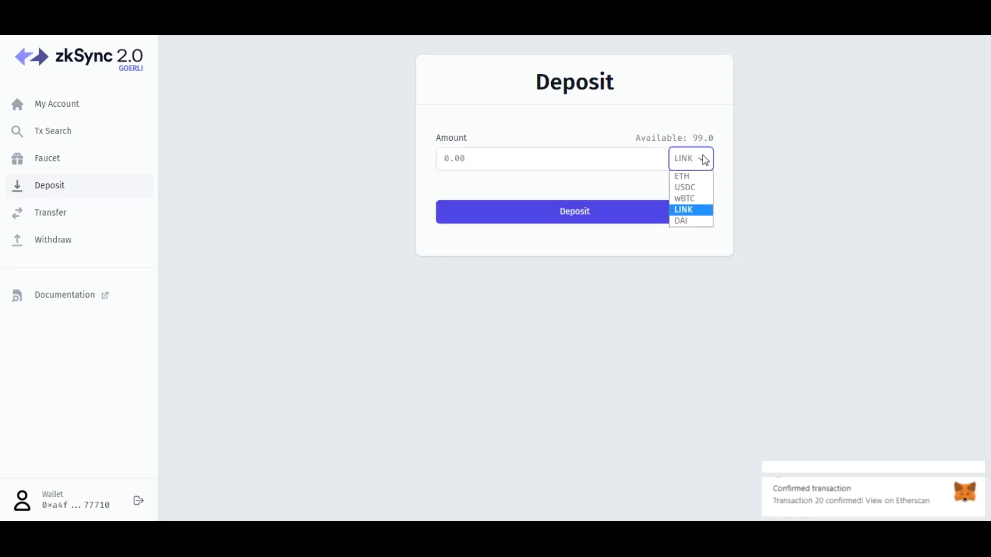
left_click(686, 221)
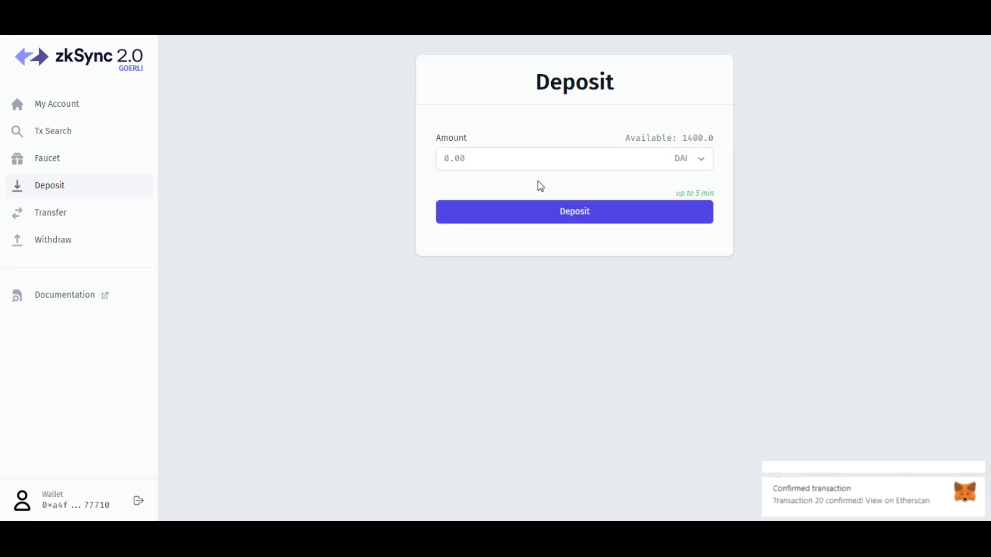
left_click(519, 159)
type("13")
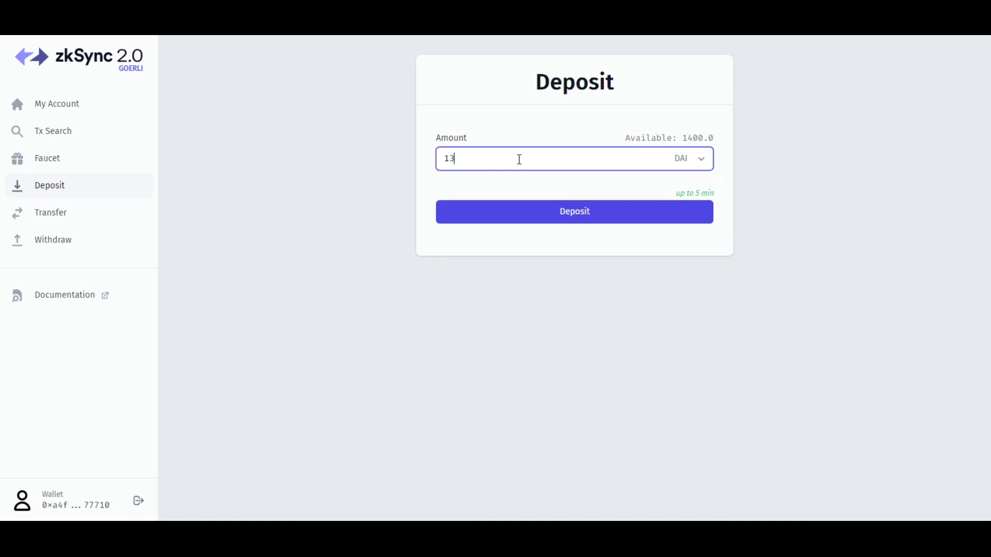
type("00")
left_click(563, 213)
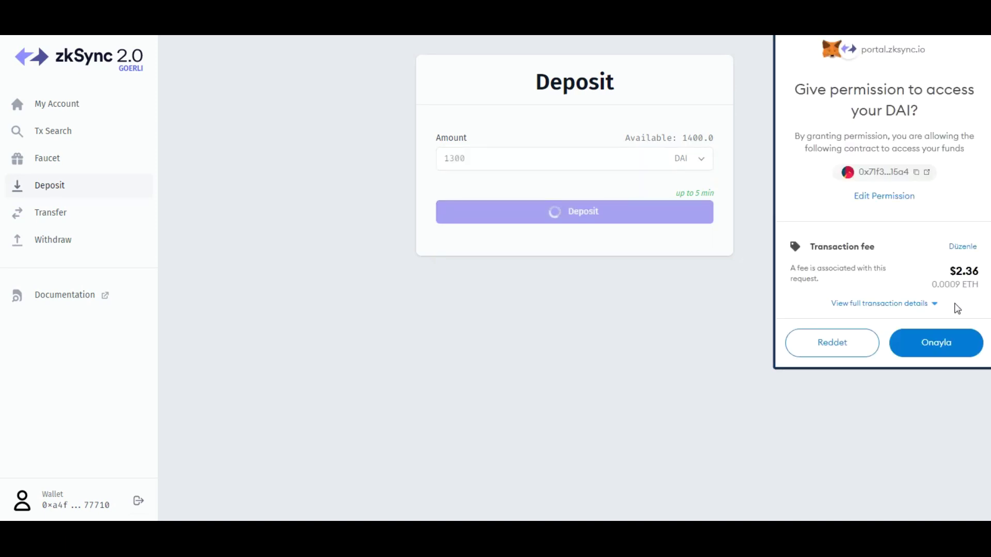
left_click(936, 345)
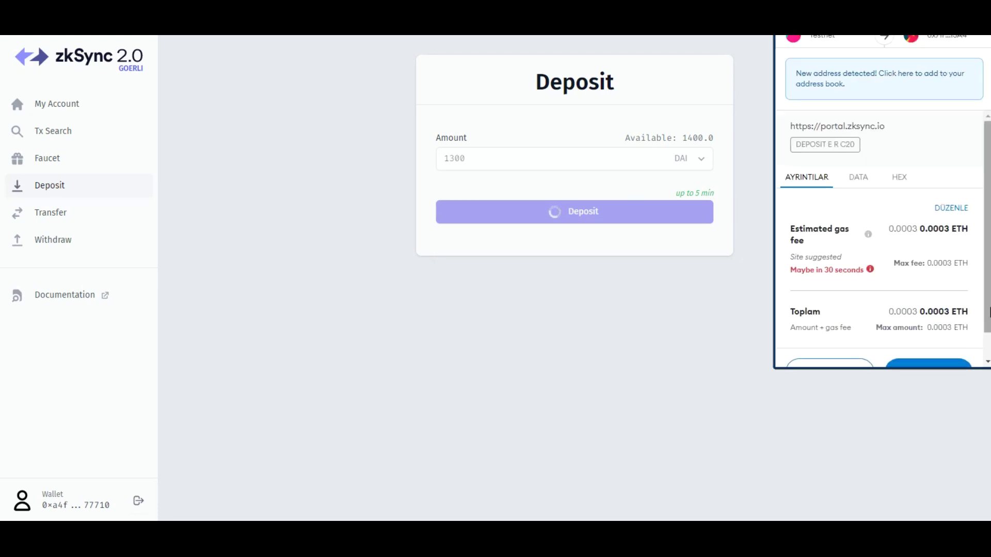
scroll(989, 312, "down", 1)
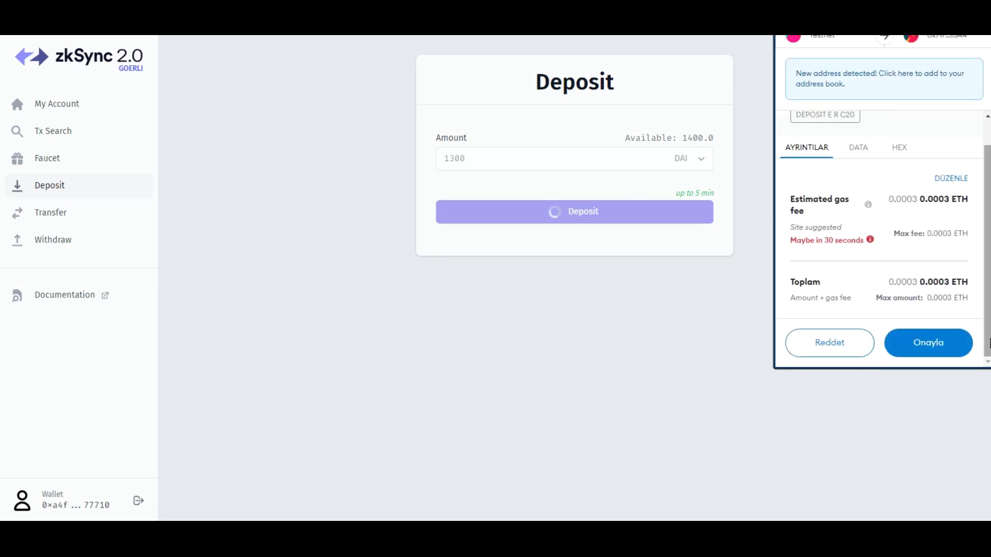
left_click(943, 347)
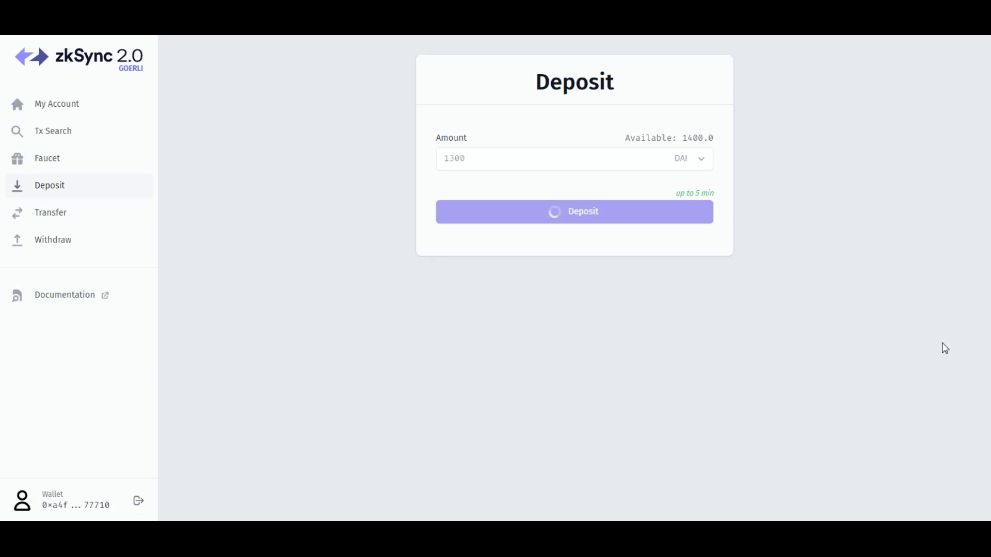
Fill in a transfer with the recipient's wallet address and an amount of 0.07 ETH.
left_click(43, 219)
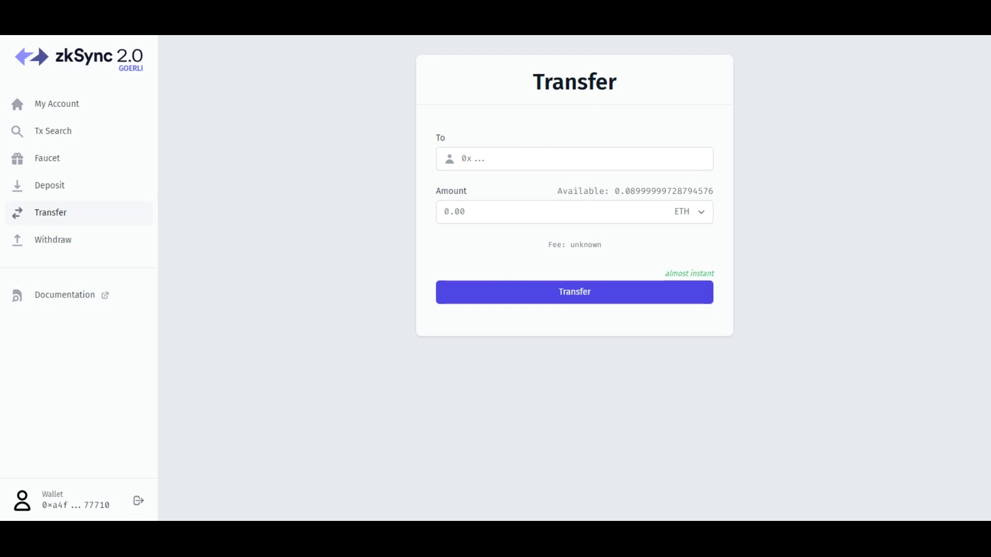
left_click(516, 160)
key("ctrl+v")
left_click(517, 176)
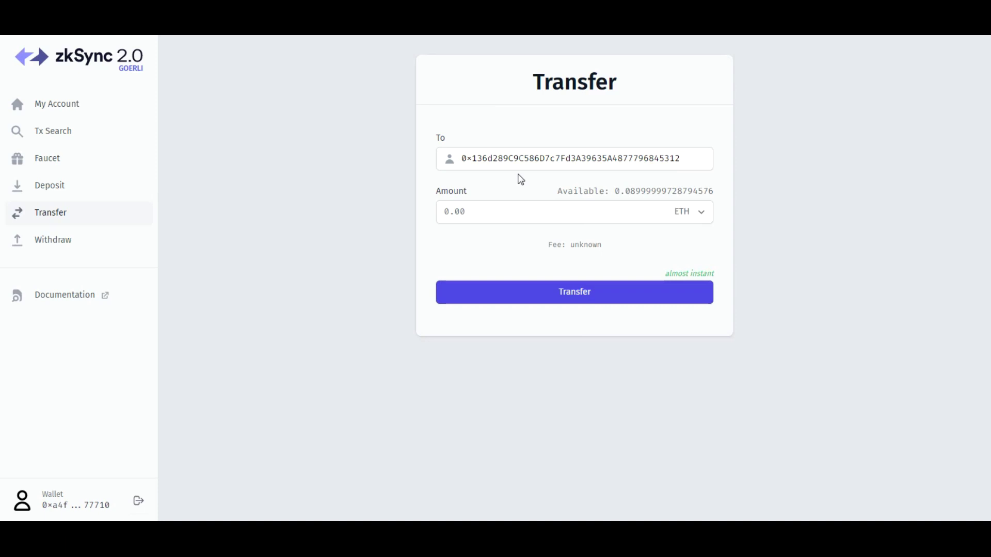
left_click(500, 212)
type("0.")
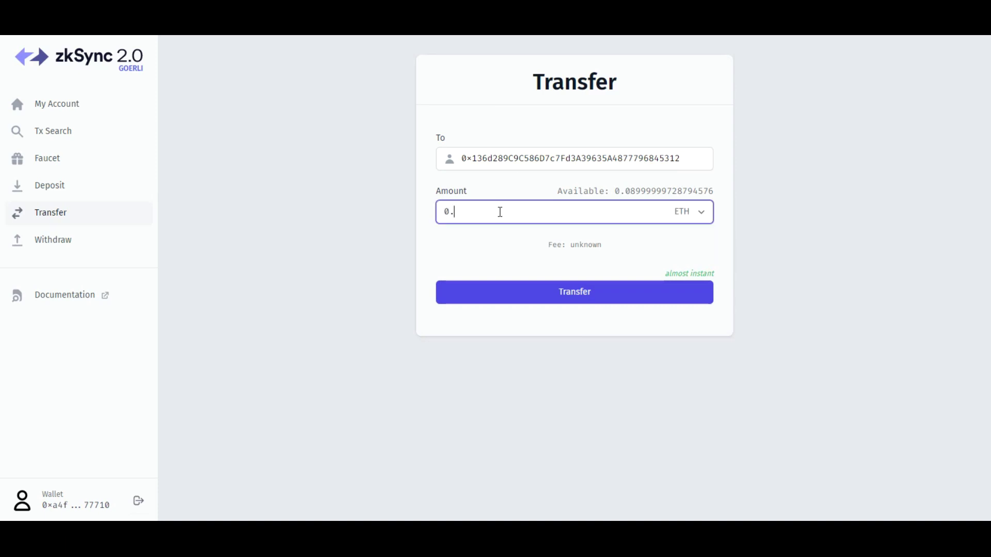
type("07")
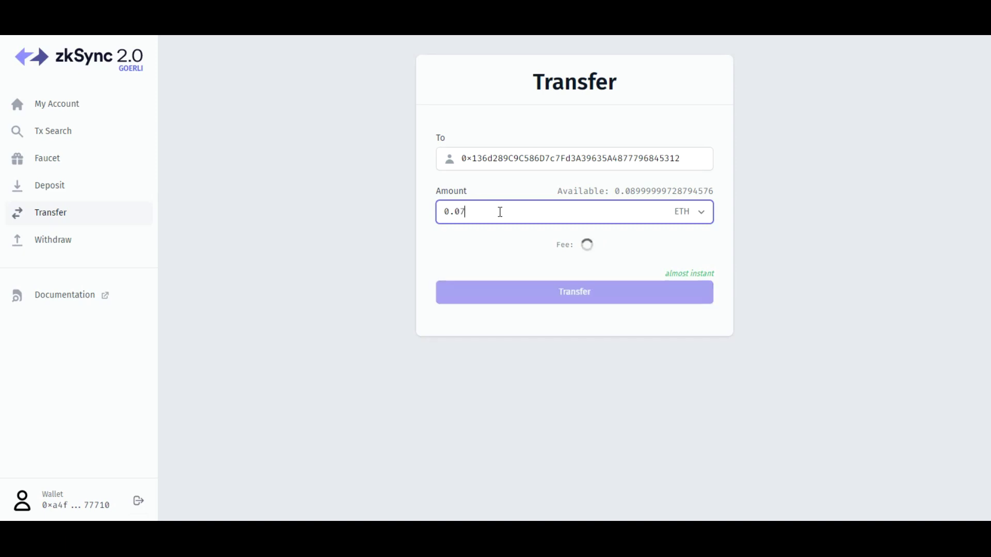
Submit the 0.07 ETH transfer, approve the wallet requests including the signature, and return to the blank transfer form.
left_click(577, 298)
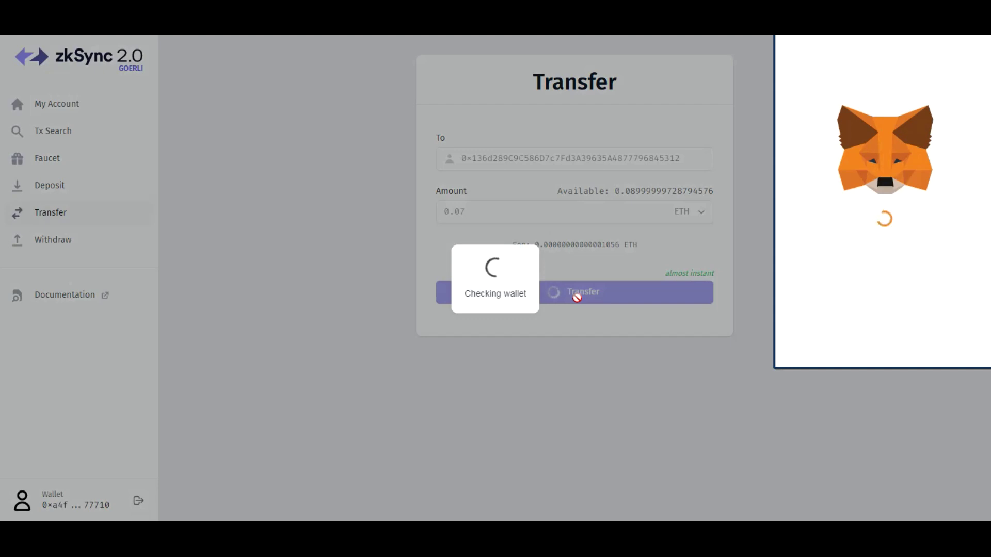
left_click(936, 342)
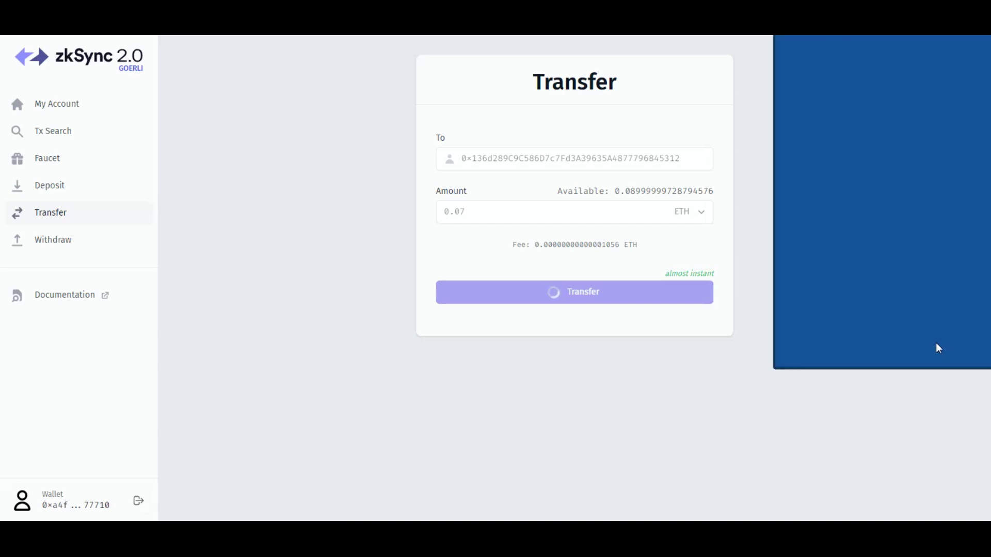
left_click_drag(978, 230, 976, 345)
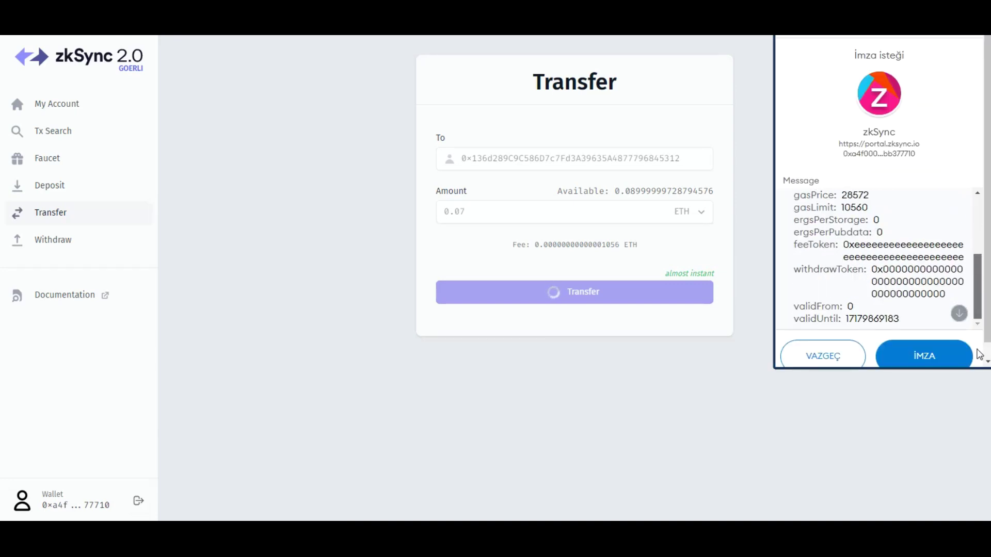
left_click(938, 359)
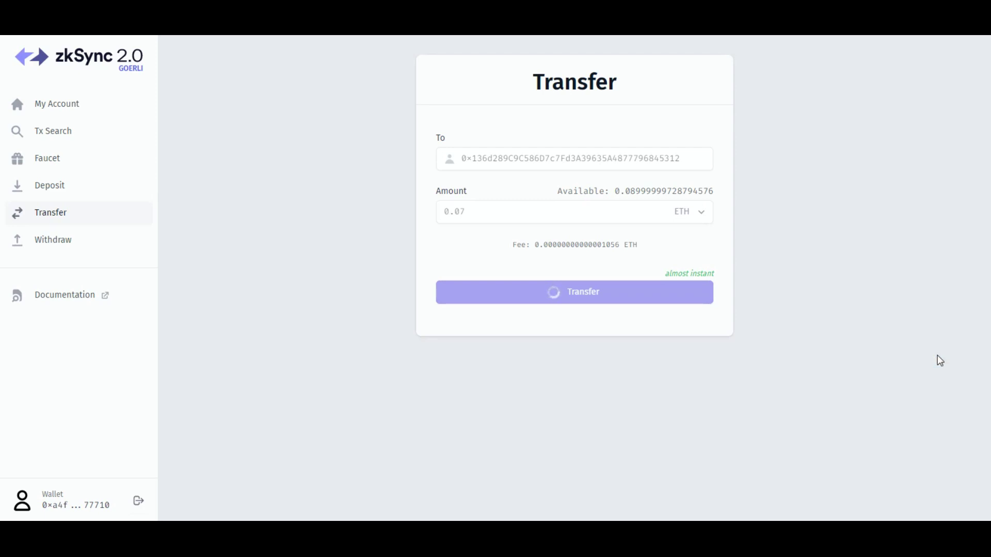
left_click(581, 278)
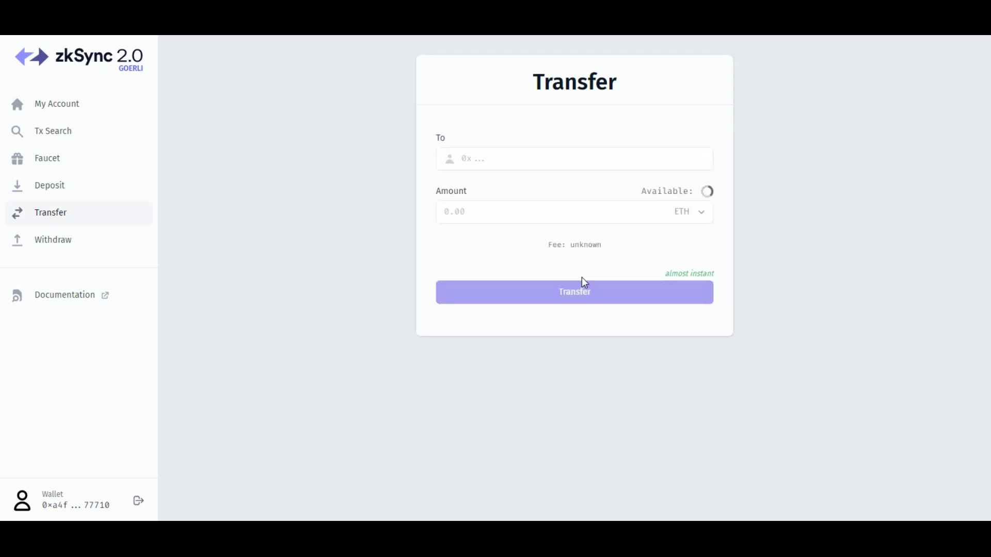
Transfer 700 USDC to the same recipient's wallet address, signing the request in the wallet.
left_click(694, 214)
left_click(695, 242)
left_click(606, 212)
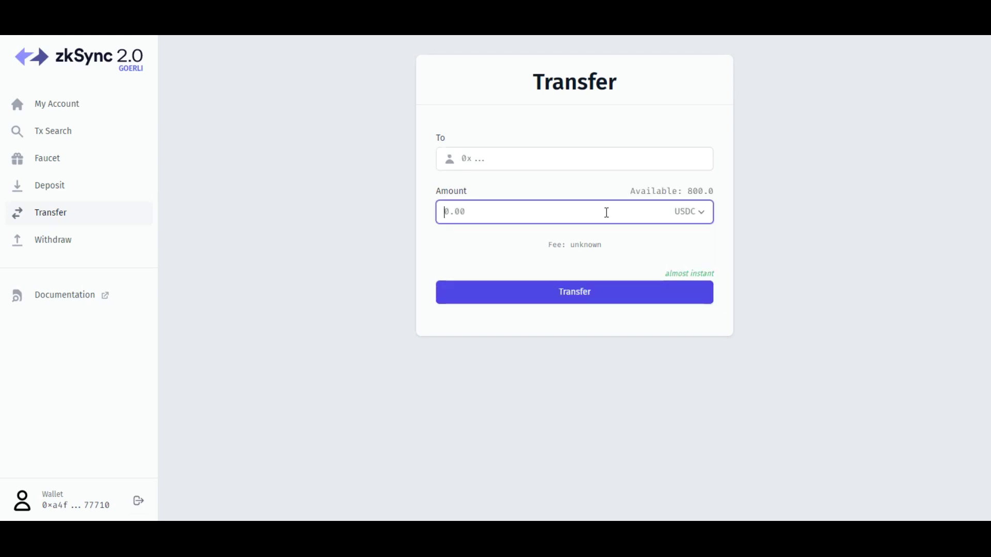
type("700")
left_click(562, 159)
key("ctrl+v")
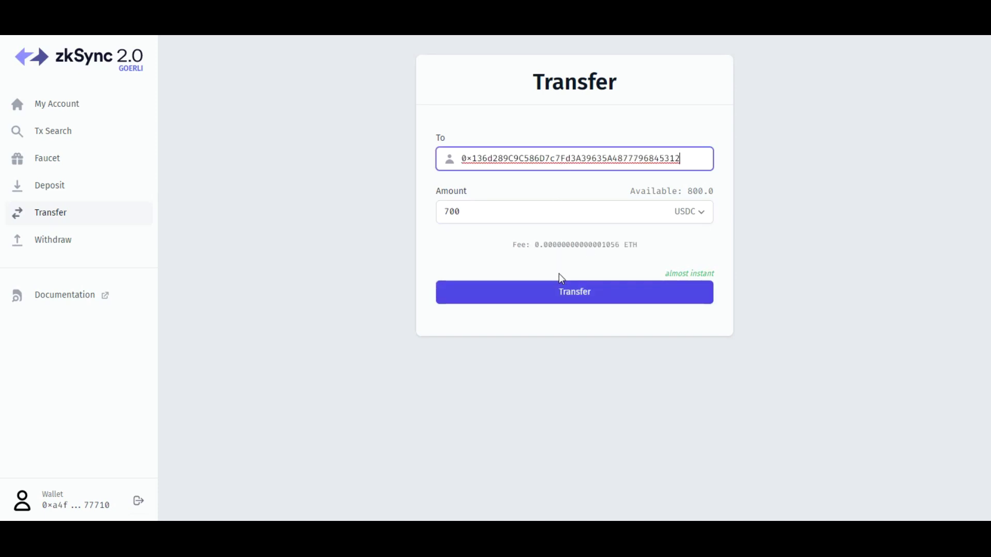
left_click(564, 292)
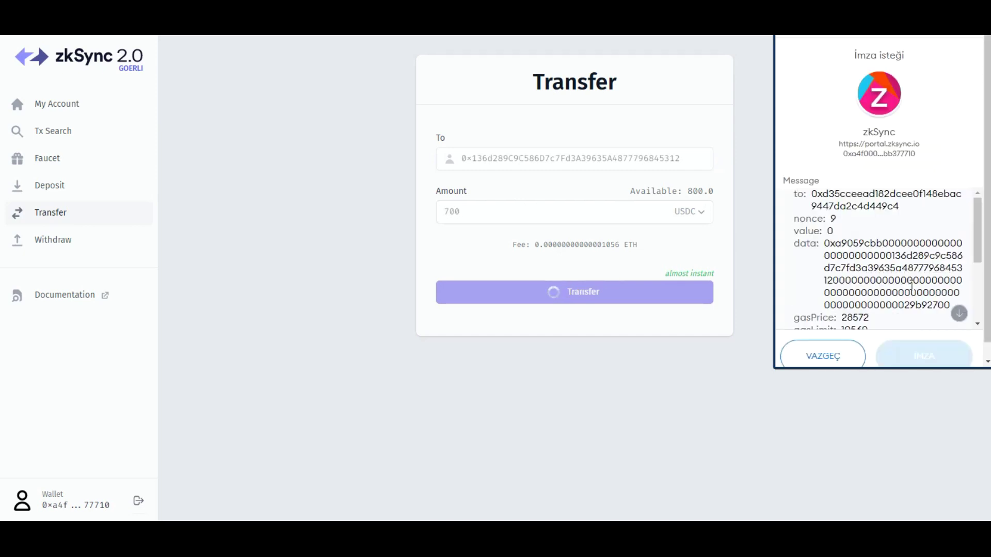
left_click_drag(979, 247, 979, 305)
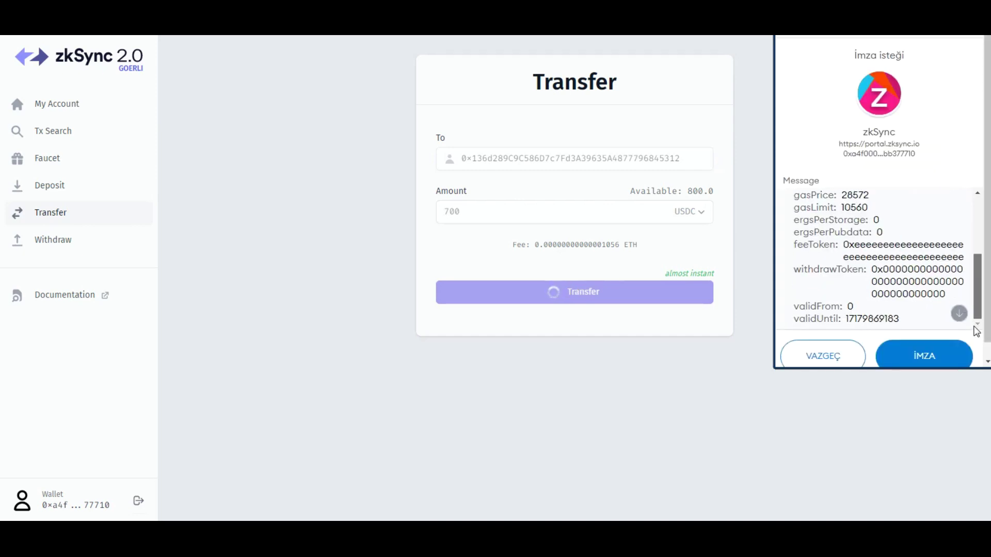
left_click(924, 357)
left_click(599, 292)
Transfer 0.1 wBTC to the same recipient's wallet address, signing the request in the wallet.
left_click(516, 159)
key("ctrl+v")
left_click(478, 210)
type("0.1")
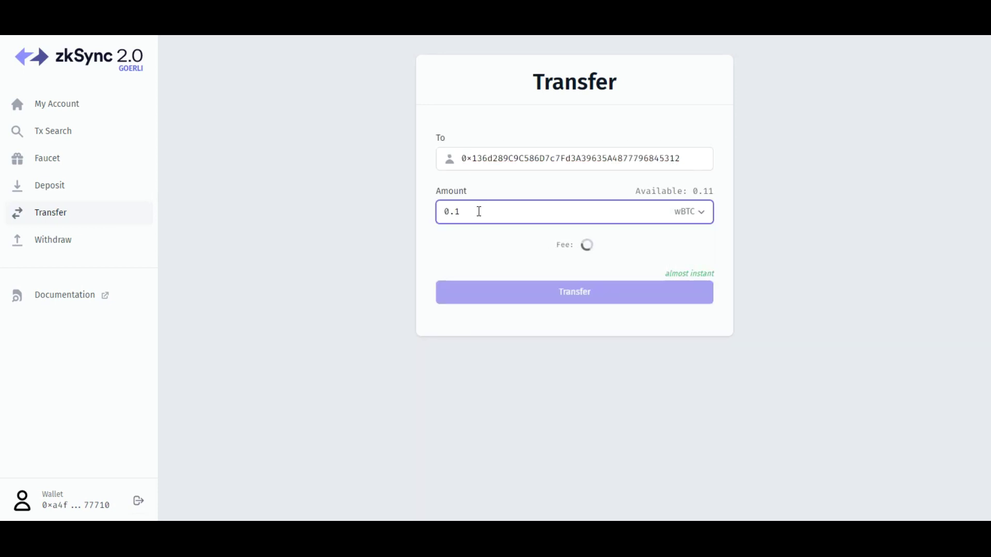
left_click(571, 293)
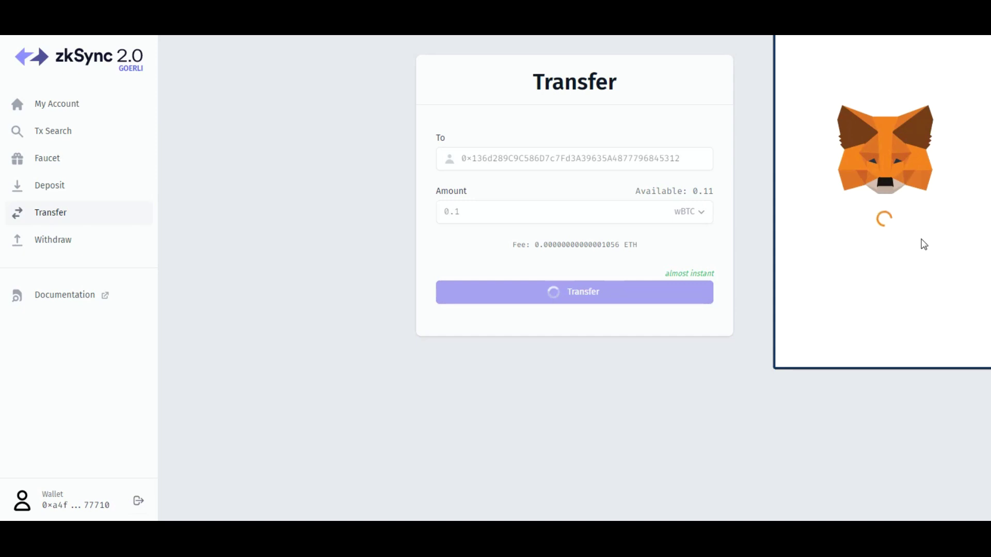
scroll(929, 289, "down", 5)
left_click(935, 365)
left_click(599, 277)
Transfer 700 LINK to the same recipient's wallet address, signing the request in the wallet.
left_click(696, 212)
left_click(682, 263)
left_click(534, 158)
key("ctrl+v")
left_click(511, 213)
type("700")
left_click(571, 291)
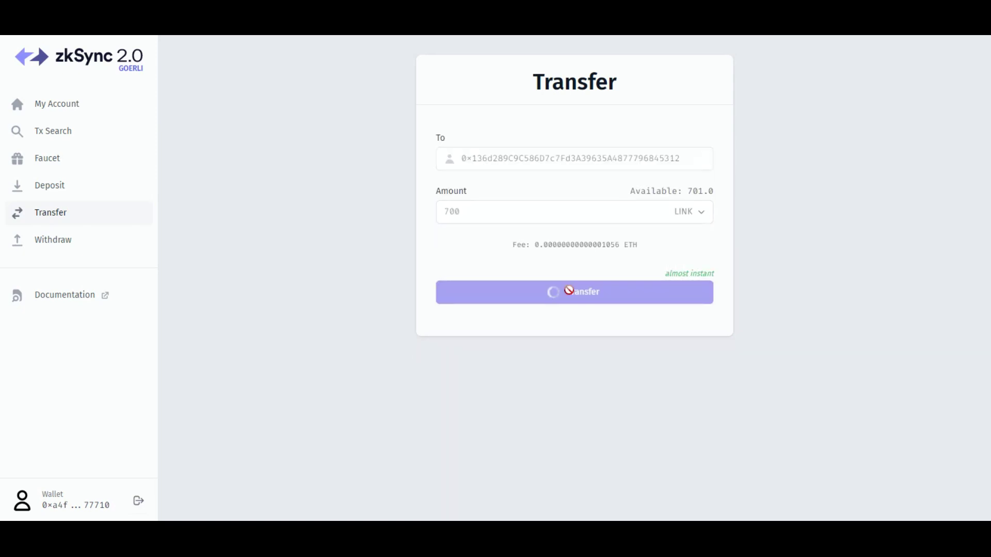
scroll(912, 214, "down", 5)
left_click(935, 355)
left_click(604, 281)
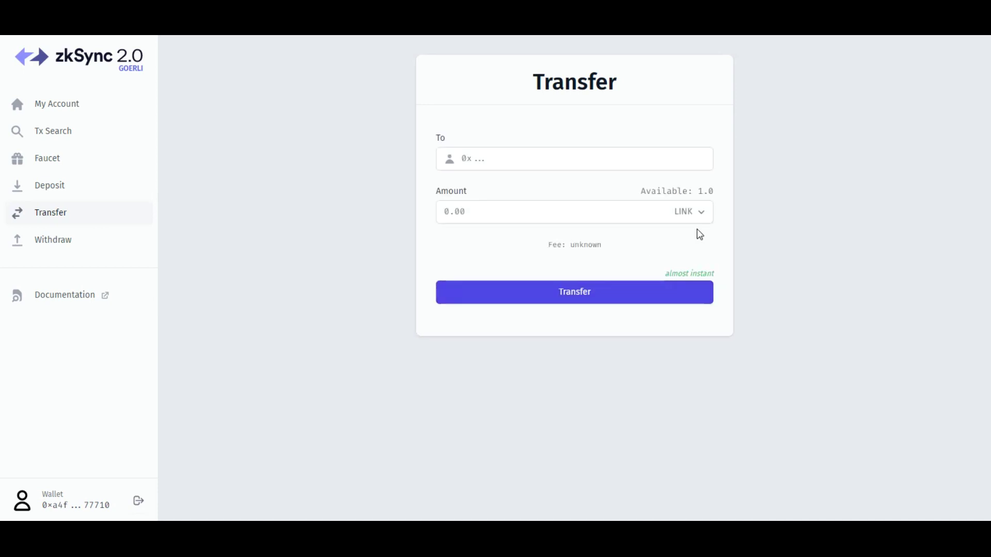
Fill in a transfer of 1300 DAI with the same recipient's wallet address.
left_click(701, 216)
left_click(690, 274)
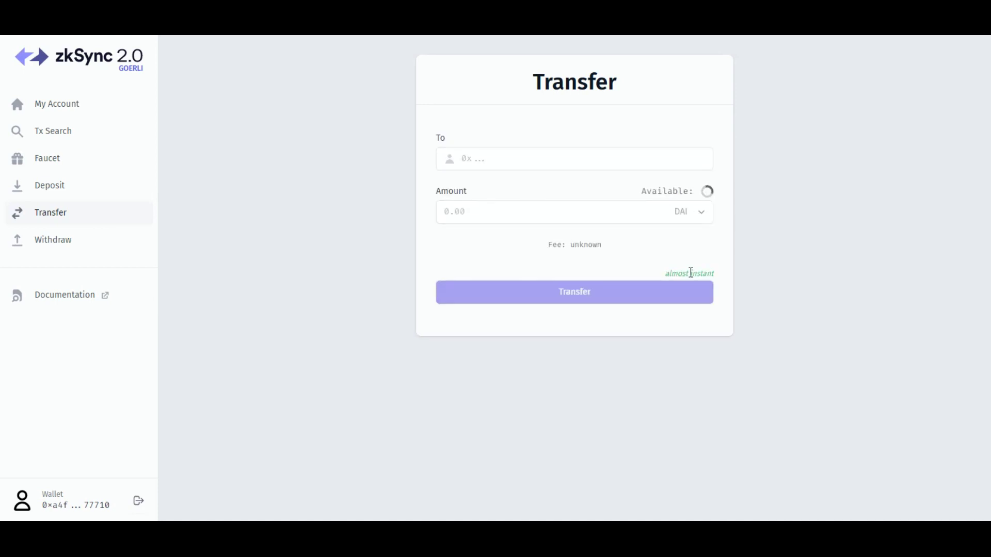
left_click(556, 165)
key("ctrl+v")
left_click(494, 210)
type("1300")
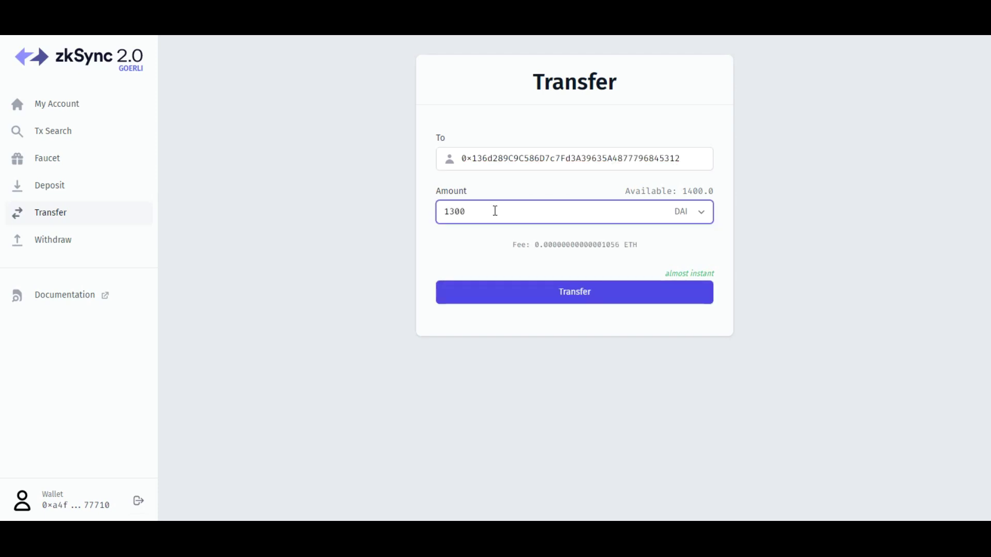
Submit the DAI transfer with the wallet signature and open the account's token balances.
left_click(574, 291)
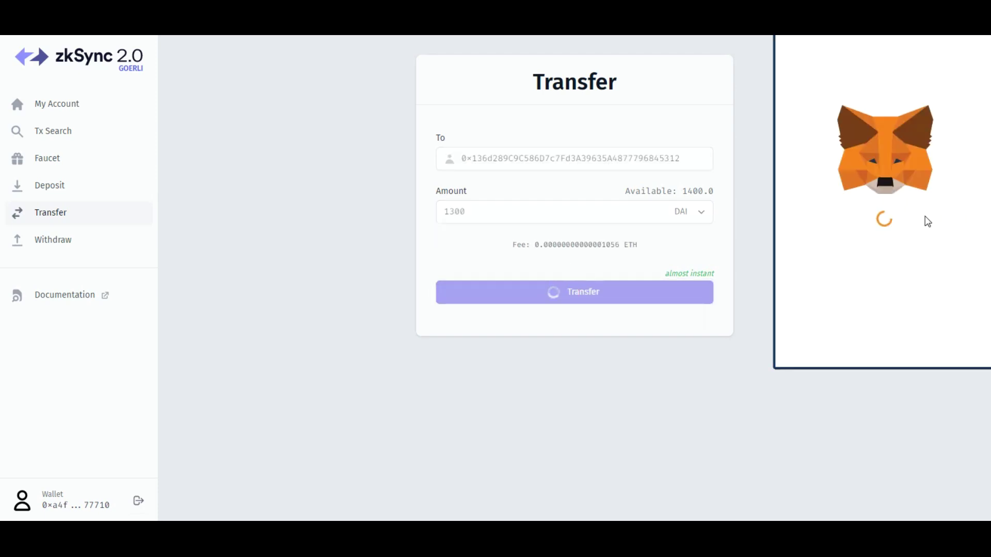
left_click(959, 314)
left_click(951, 352)
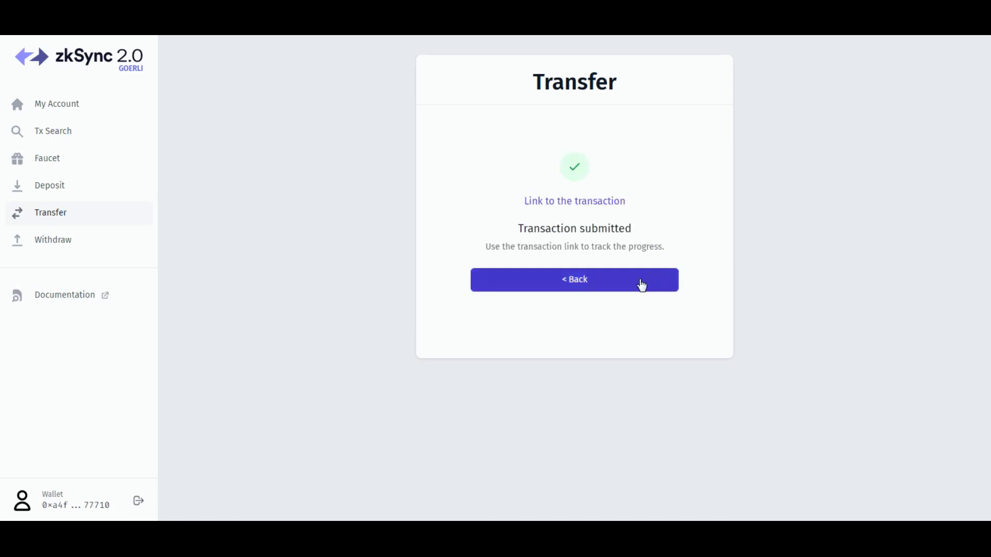
left_click(604, 288)
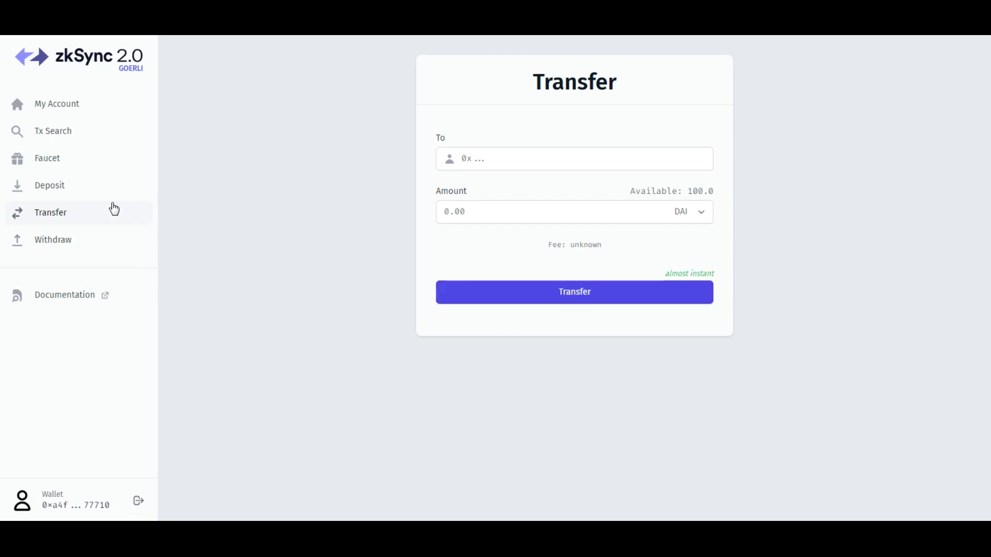
left_click(125, 114)
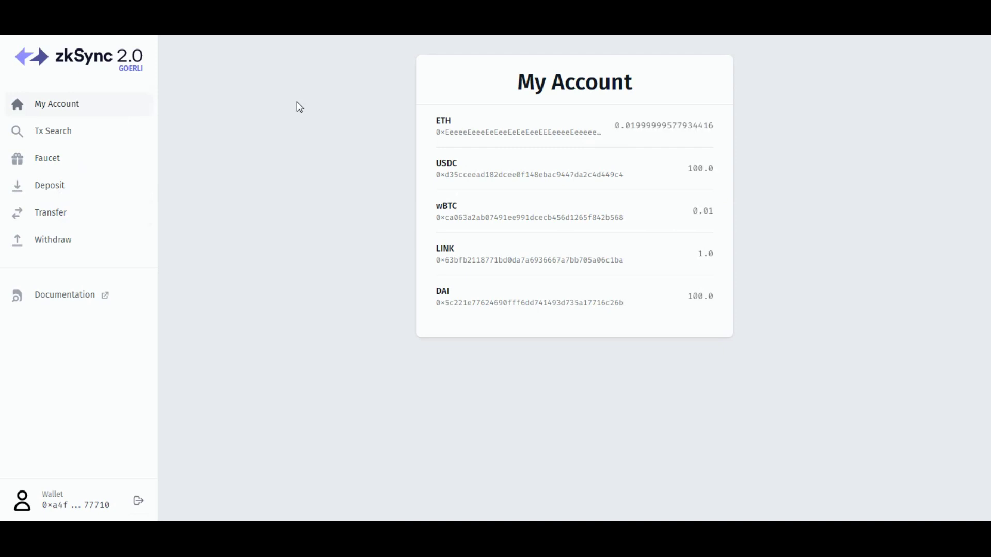